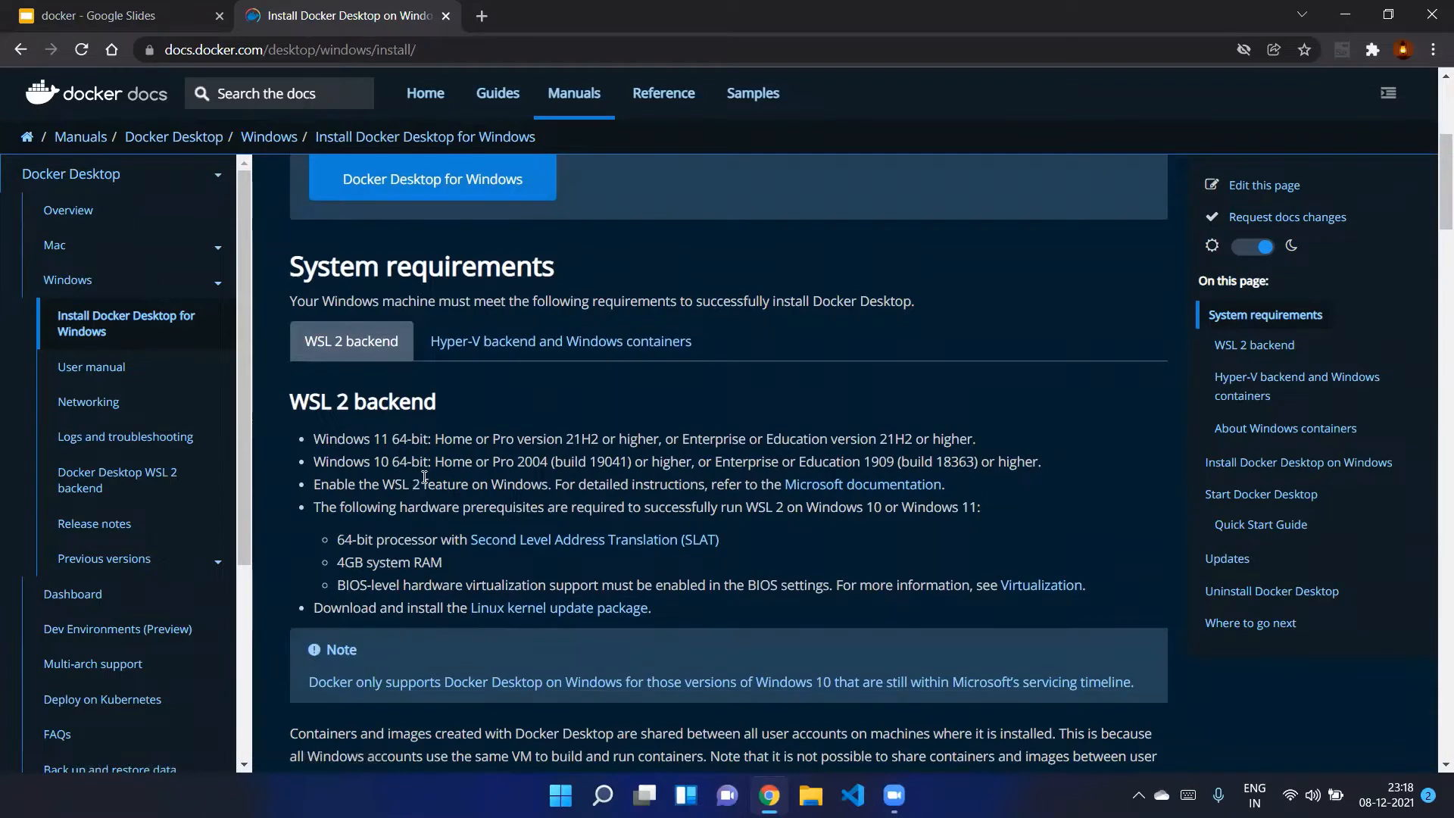
Check the WSL 2 system requirements and download the Docker Desktop for Windows installer.
scroll(424, 475, down, 1)
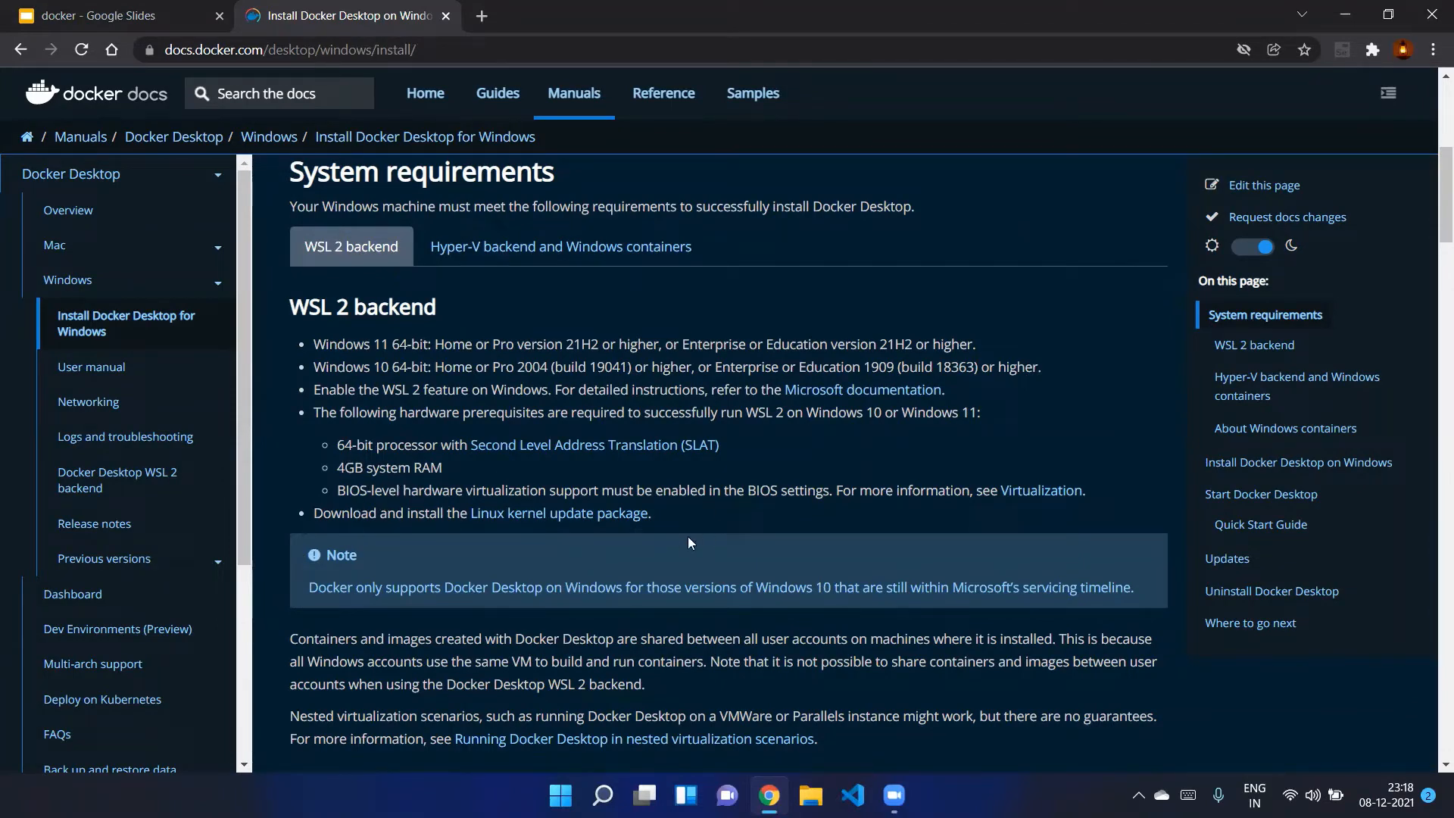
scroll(437, 522, up, 4)
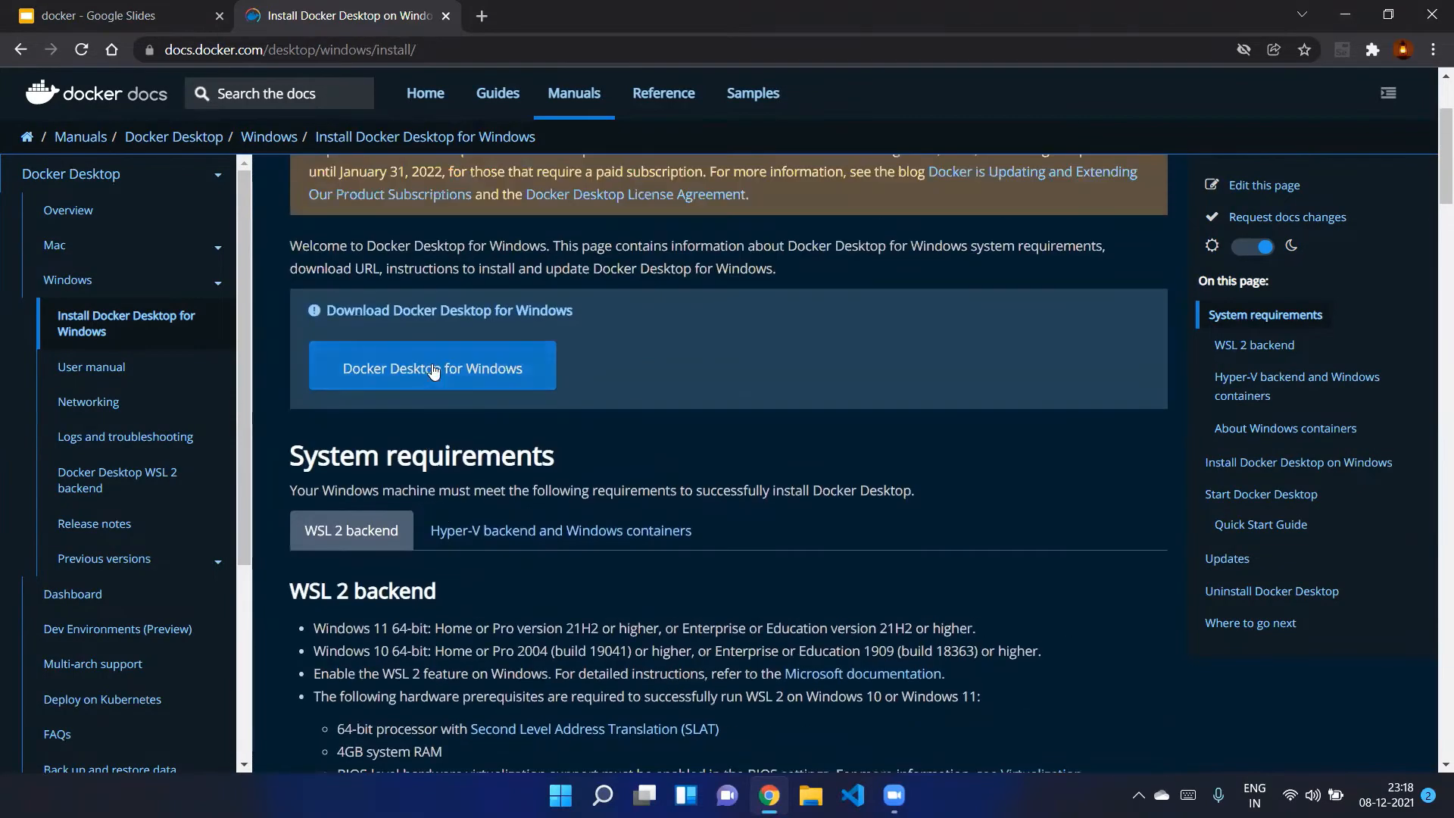
click(437, 392)
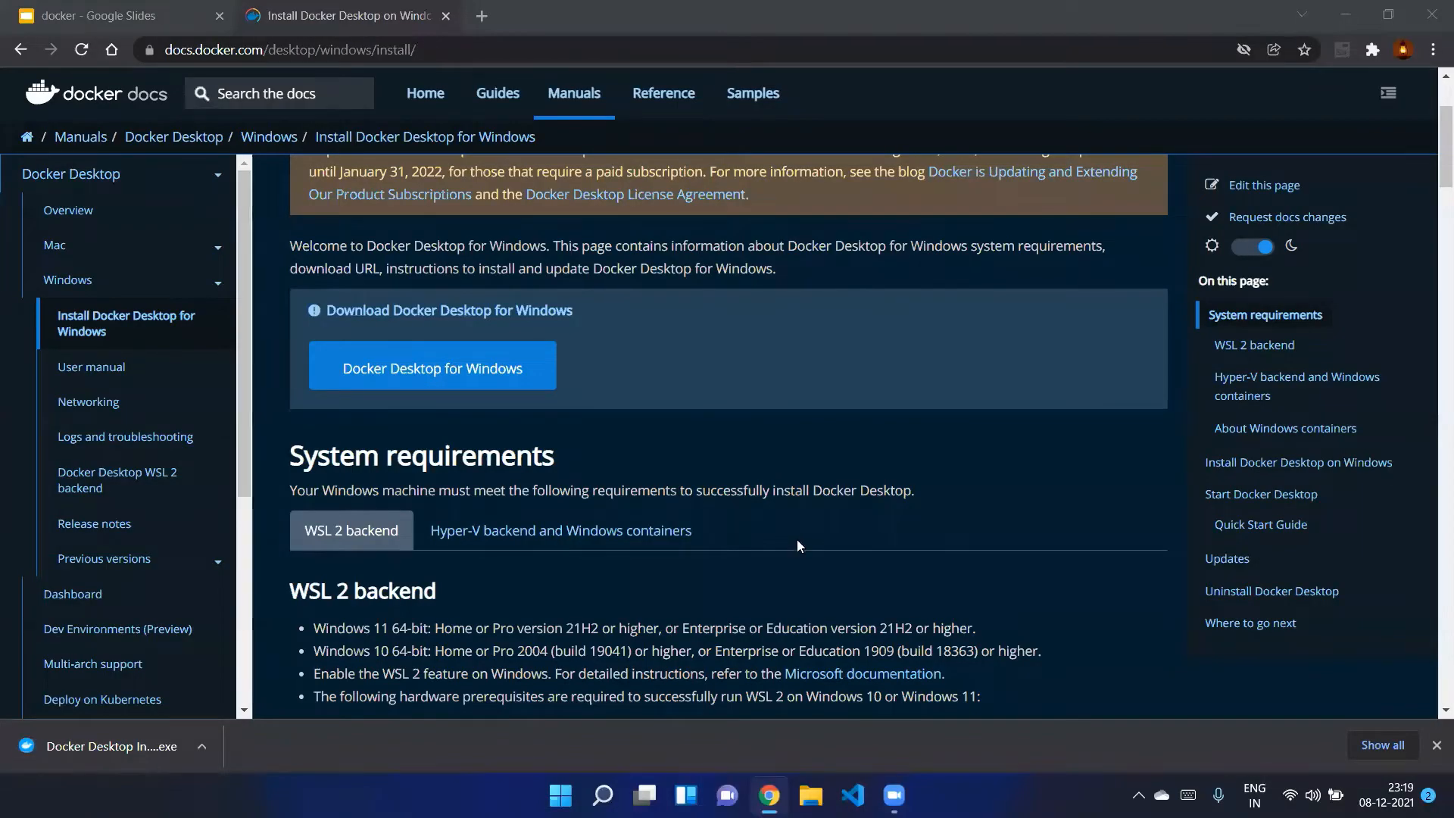
Install Docker Desktop 4.3.0 with the required Windows components for WSL 2 and a desktop shortcut.
click(75, 748)
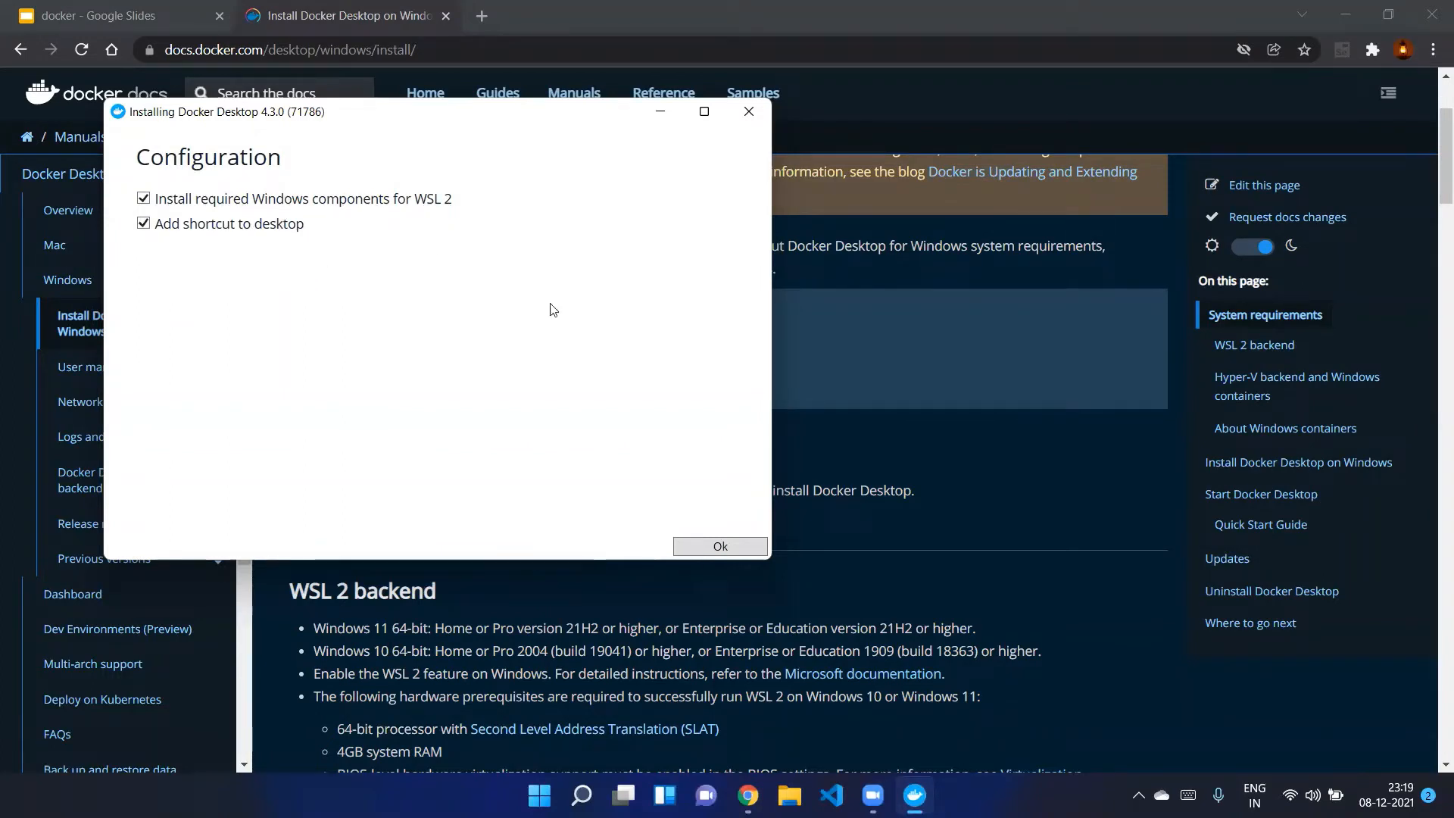
click(719, 546)
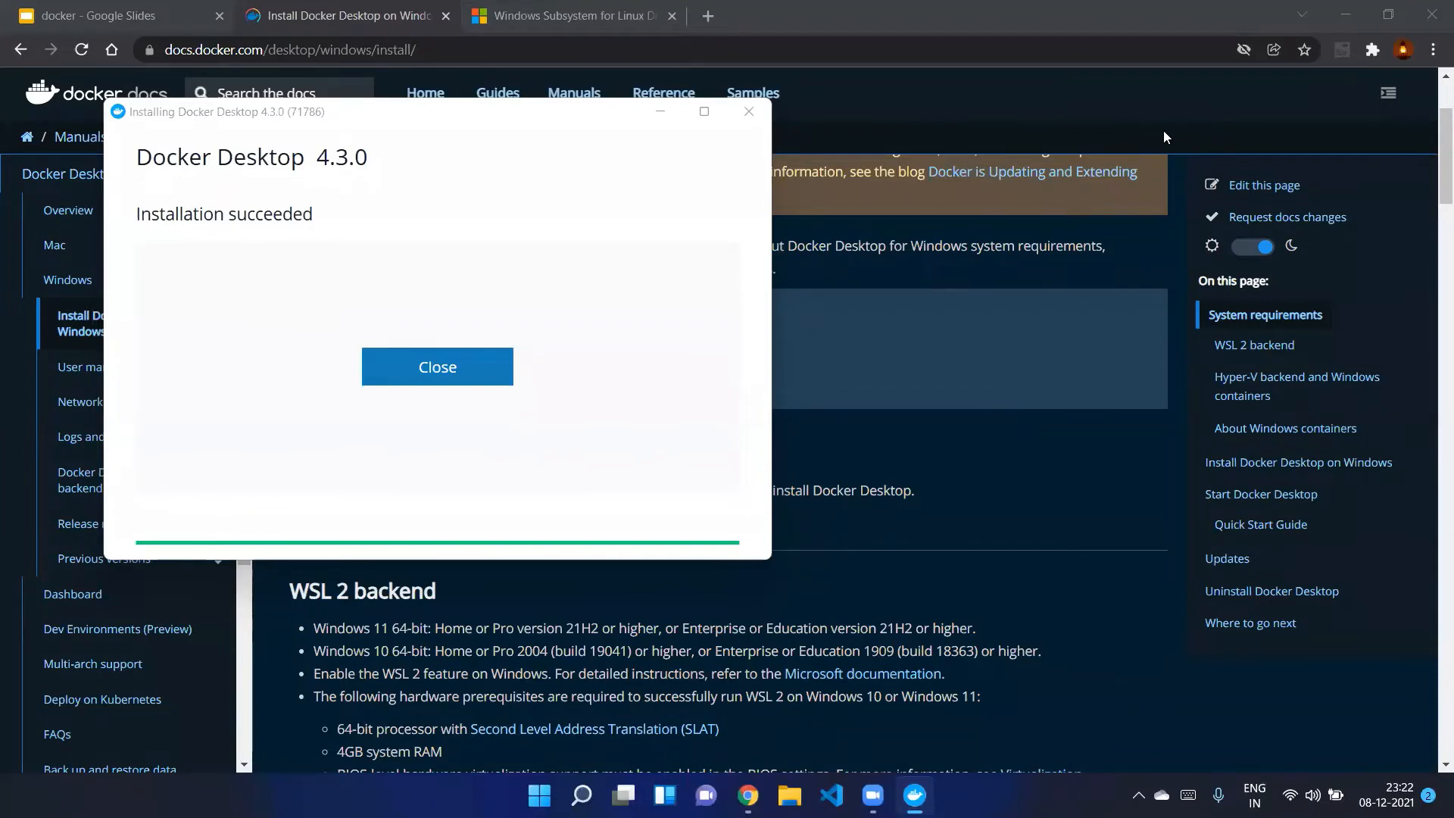
click(458, 366)
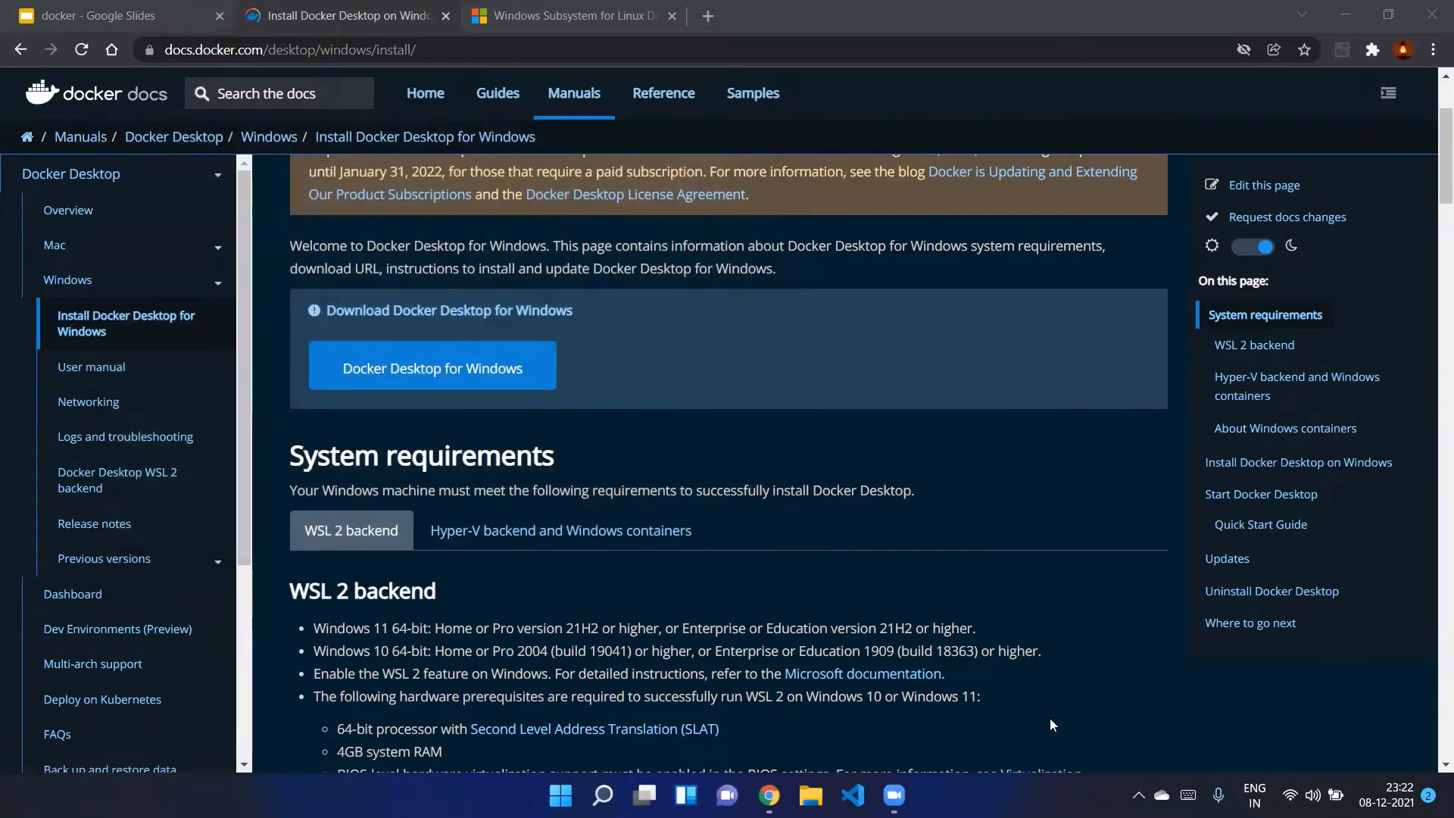
Show the desktop and move the Docker Desktop shortcut away from the corner into free space.
key(super+d)
drag(39, 38, 233, 136)
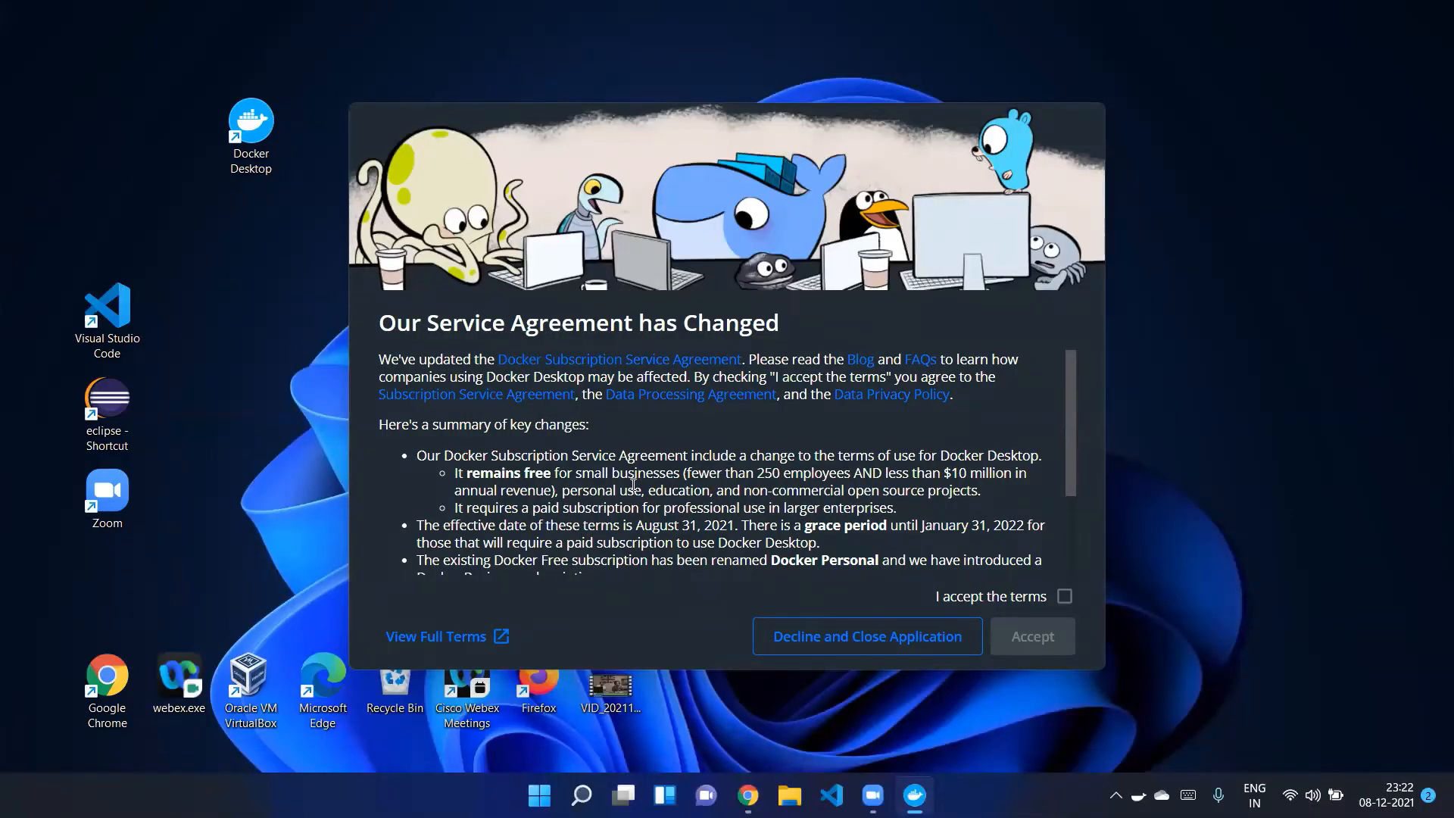
Read through the summary of changes to the Docker service agreement and accept the terms.
scroll(562, 470, down, 2)
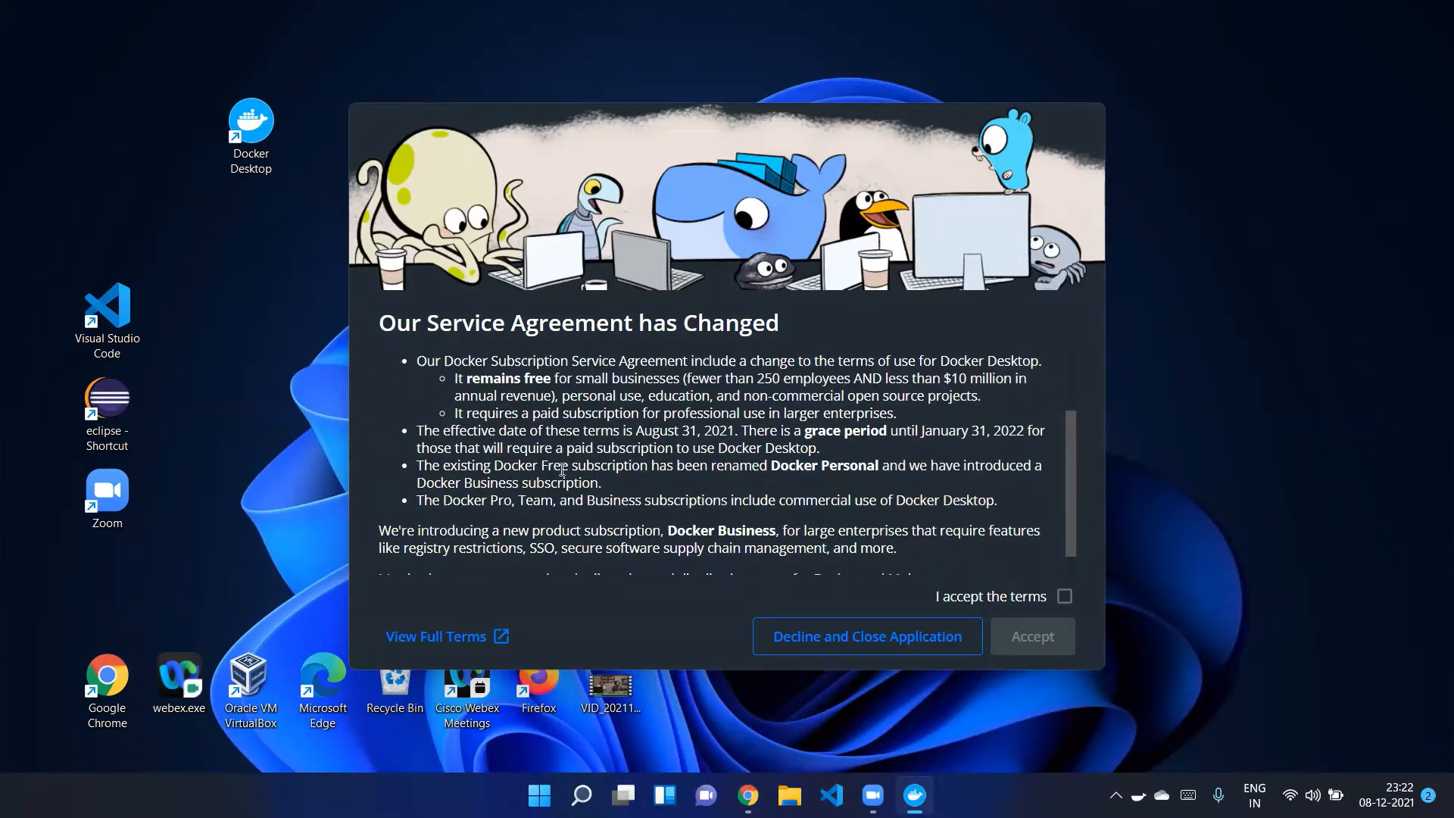
scroll(562, 469, up, 2)
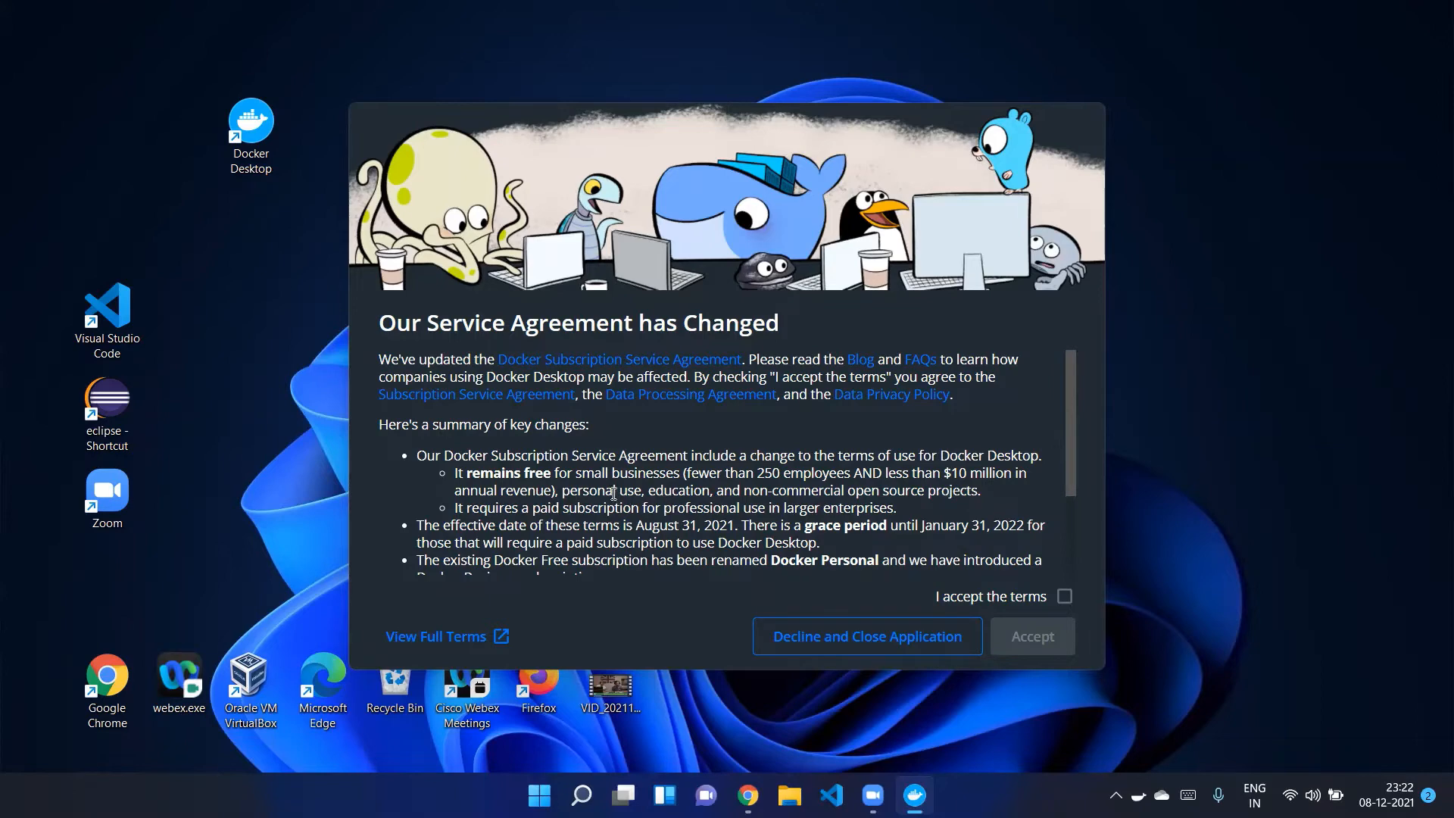
scroll(612, 492, down, 2)
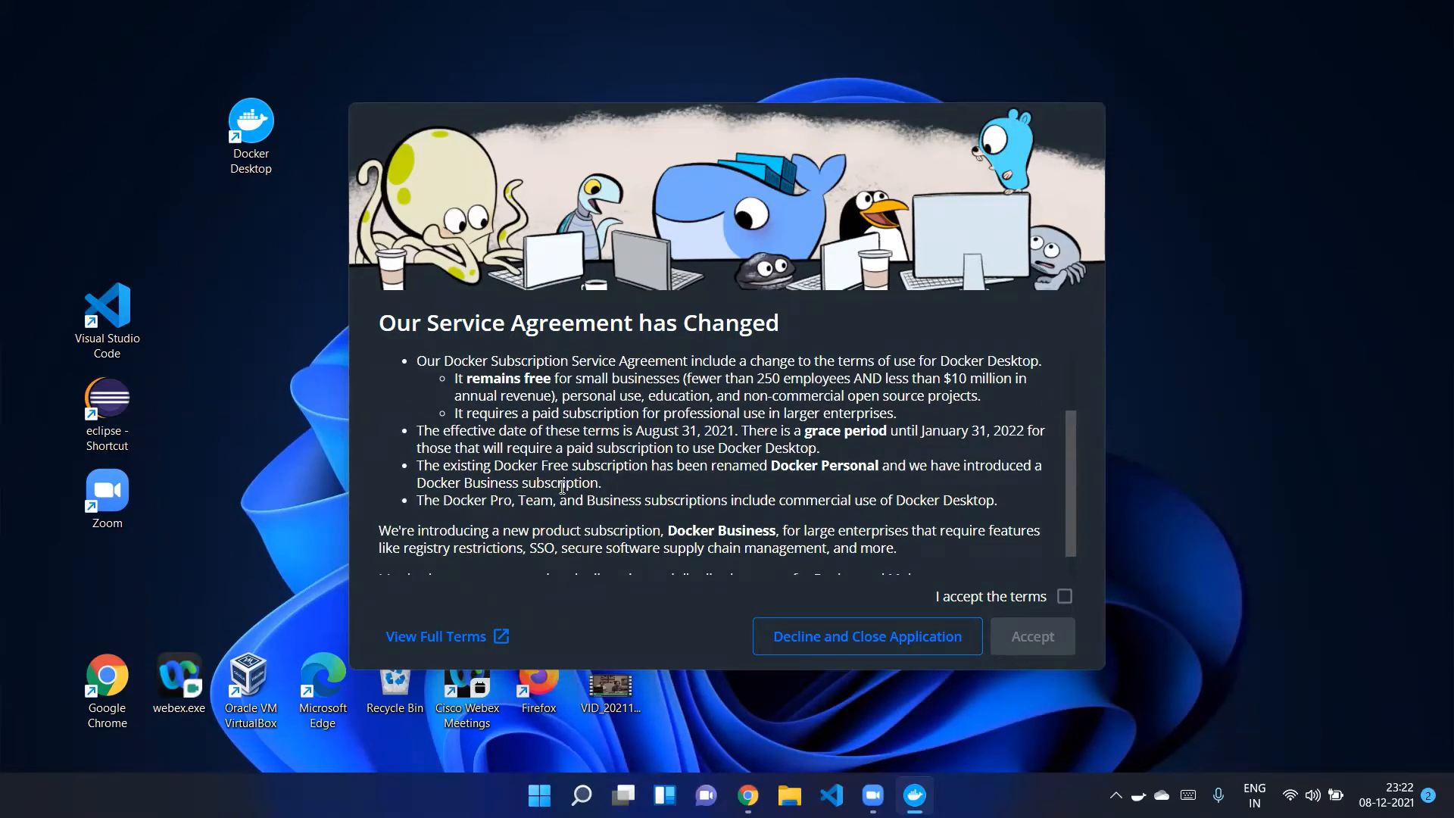
scroll(576, 476, down, 1)
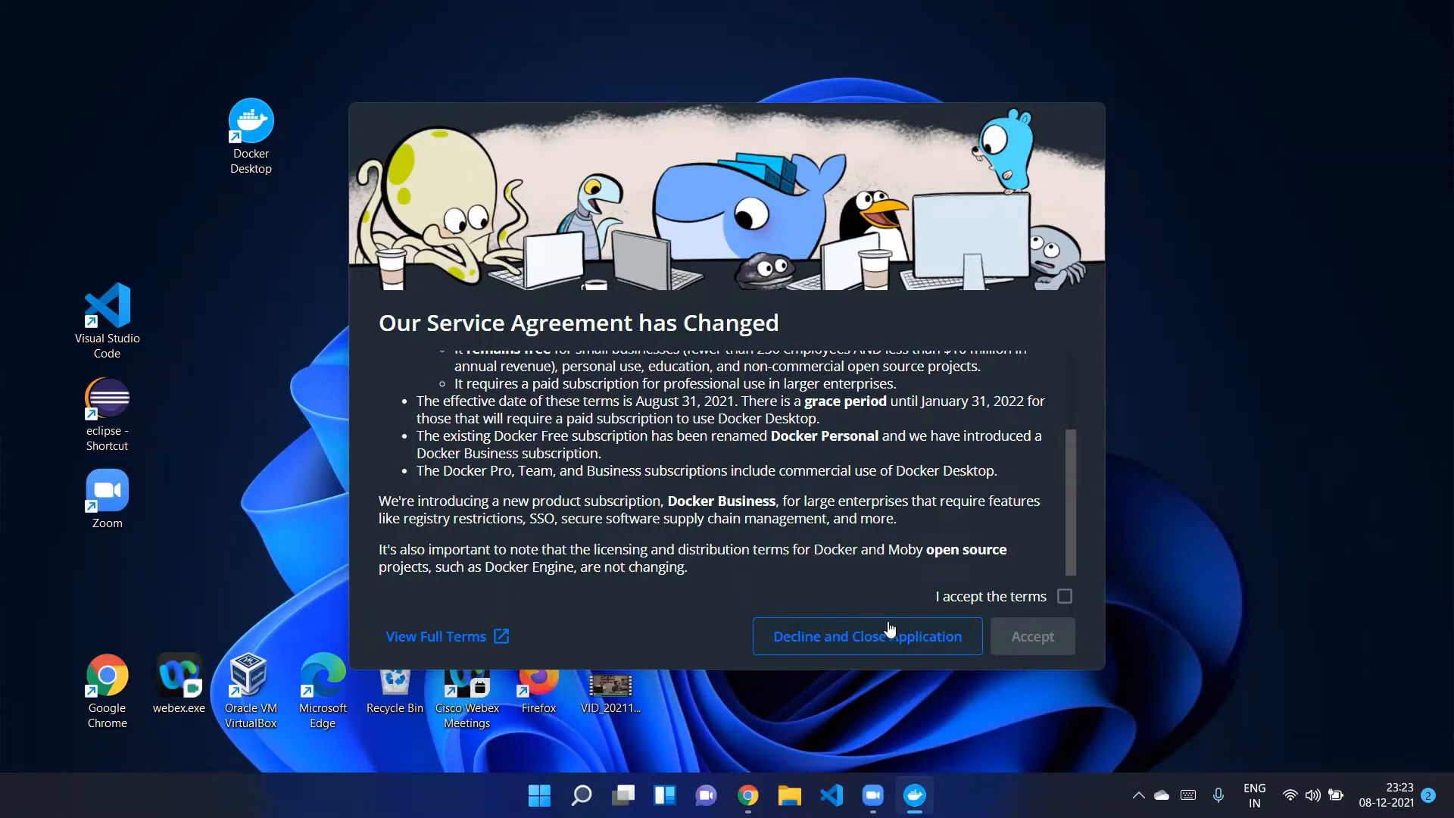
click(1065, 596)
click(1032, 636)
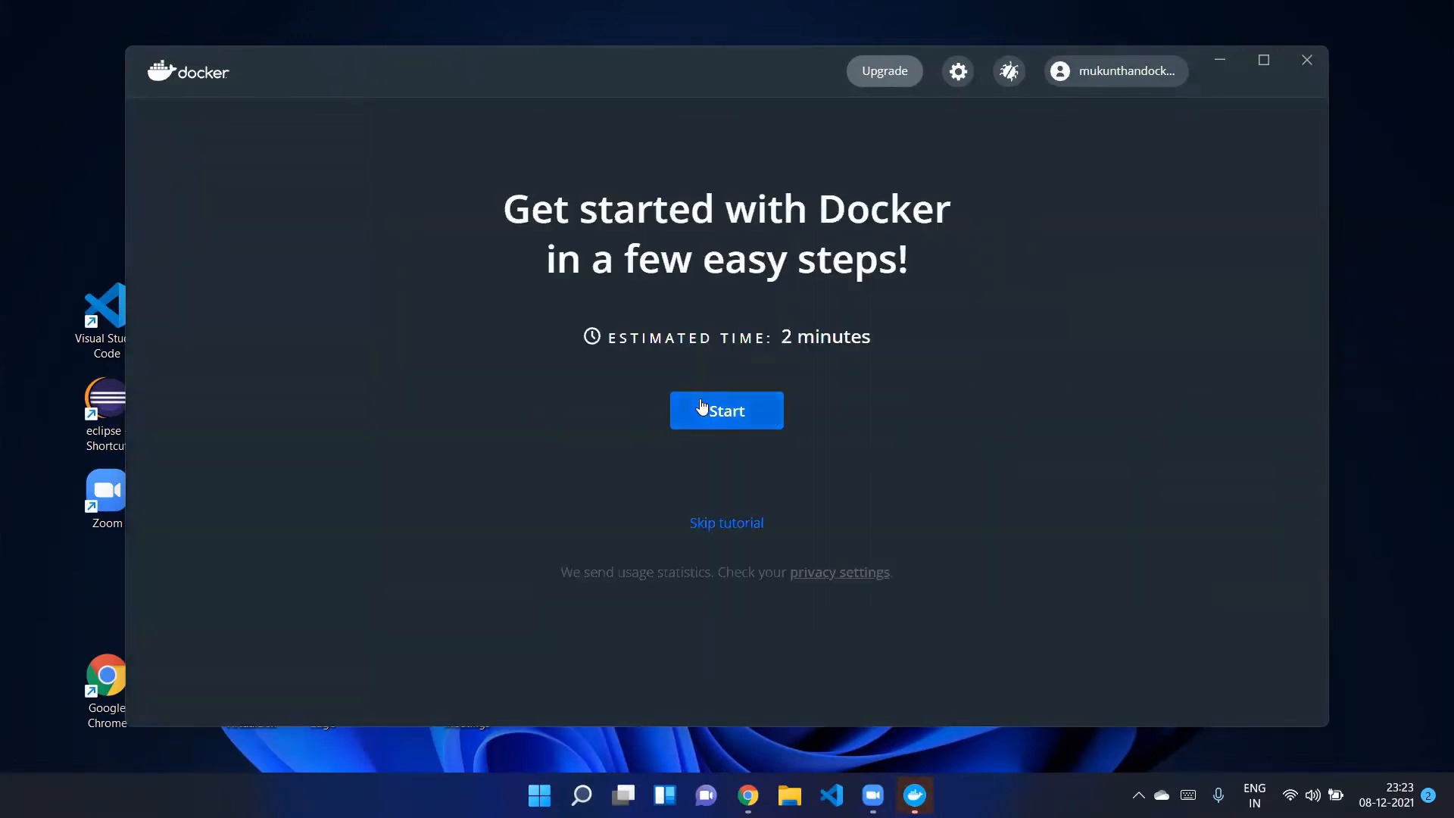
Start the Docker tutorial, running its commands to clone the getting-started repository and build the docker101tutorial image.
click(752, 424)
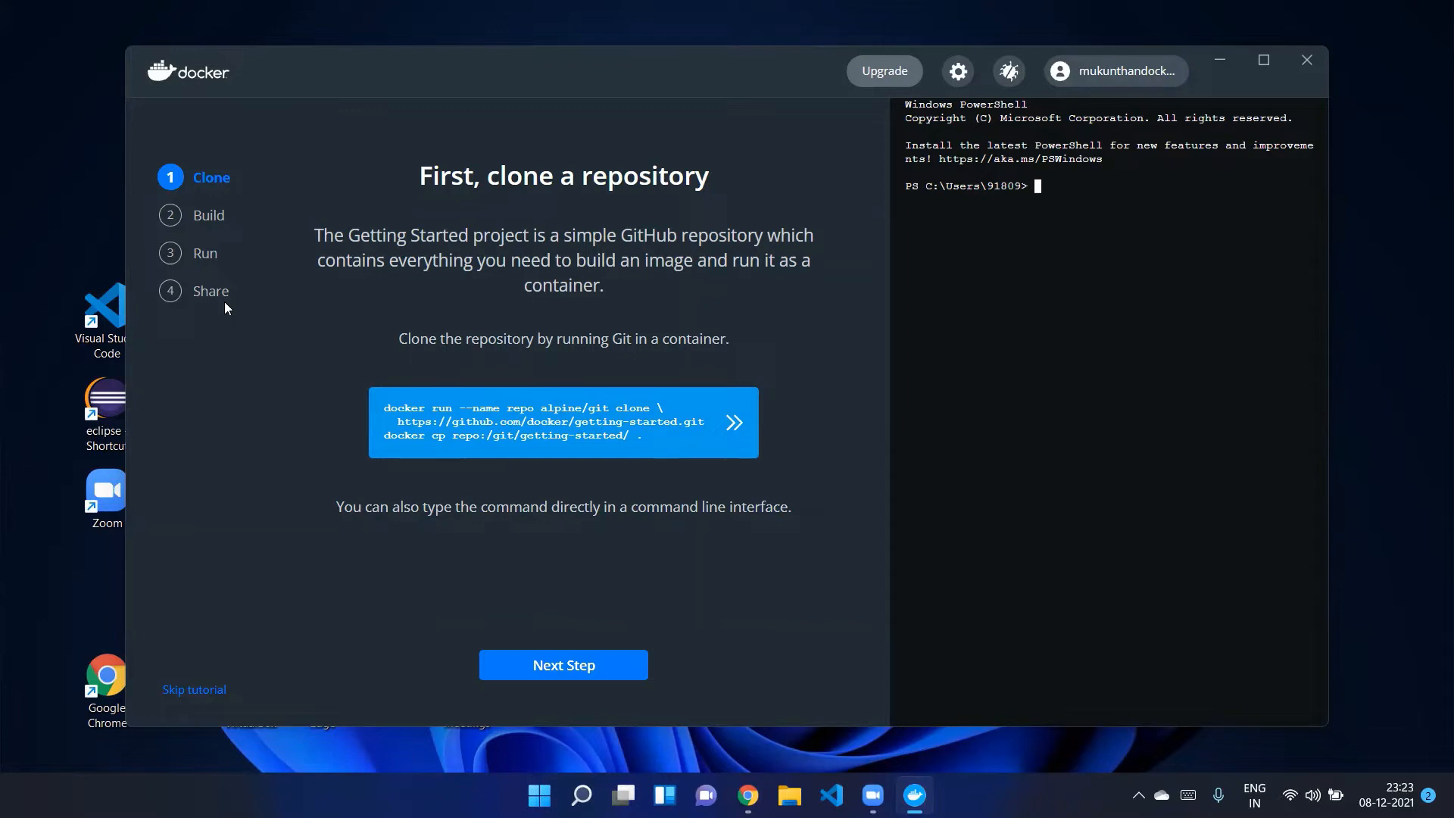
click(572, 423)
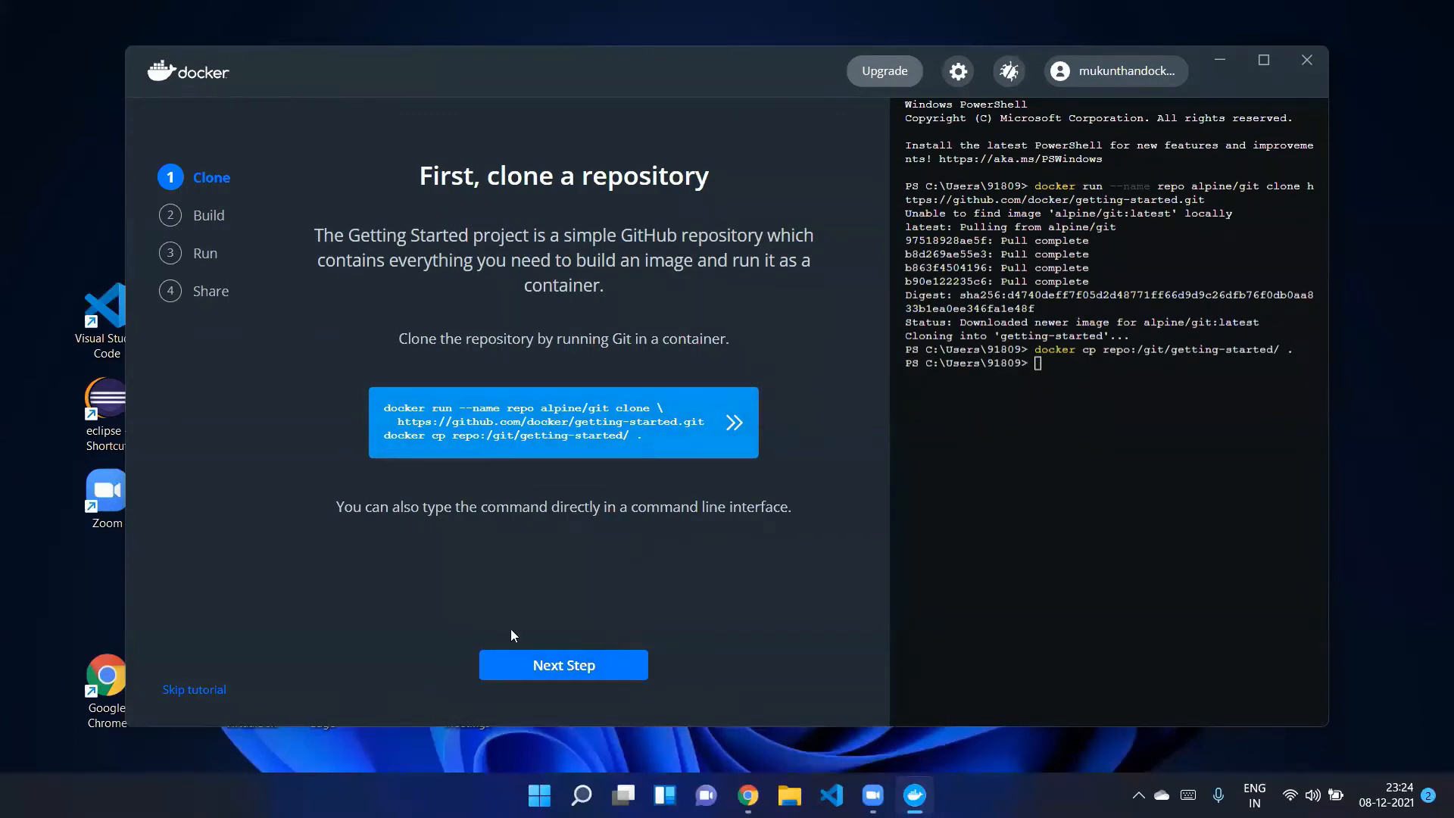
click(523, 671)
click(648, 350)
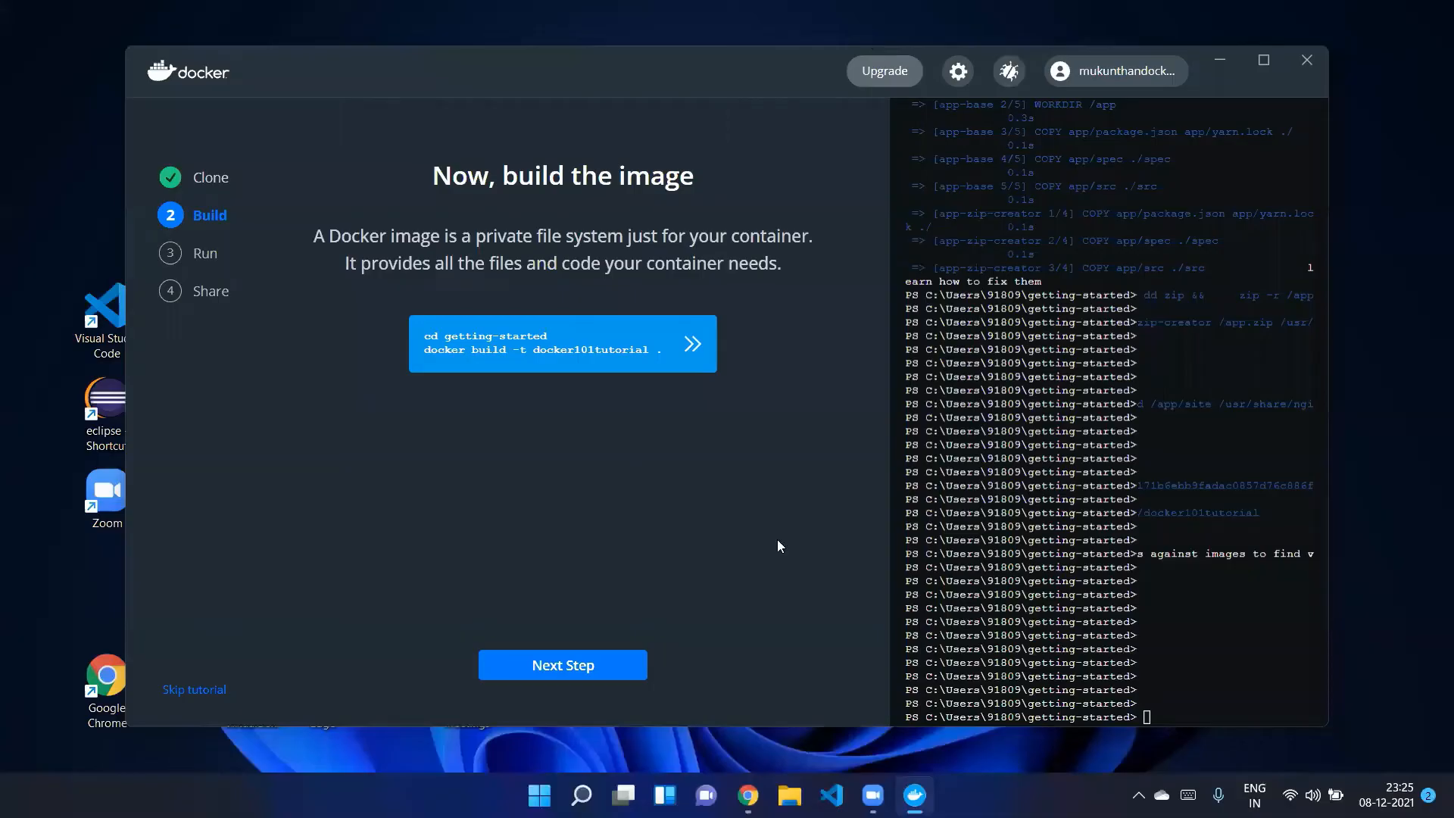
Run the docker101tutorial image as container docker-tutorial on port 80:80, and finish the tutorial by tagging and pushing the image to Docker Hub.
click(568, 665)
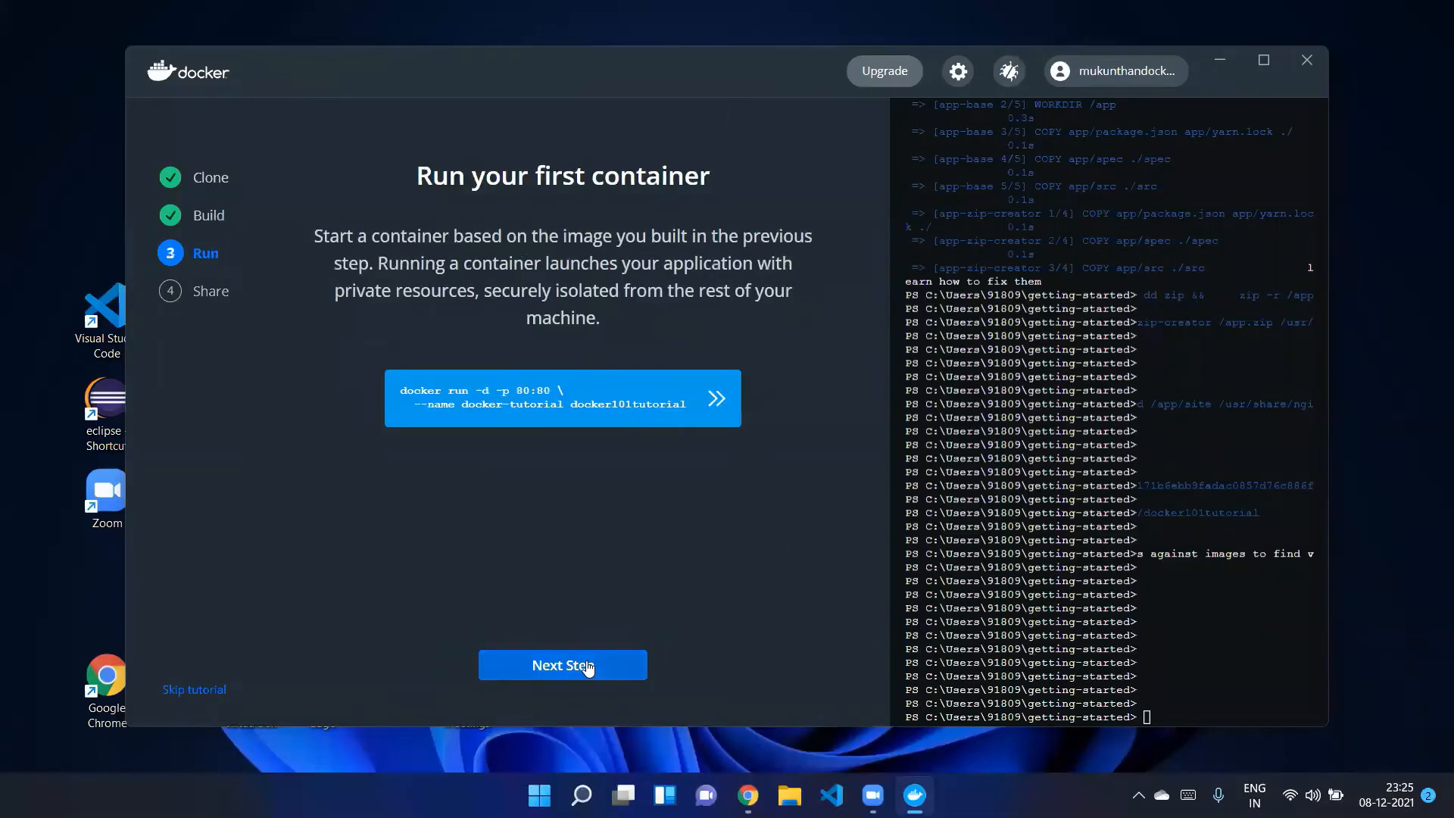
click(600, 407)
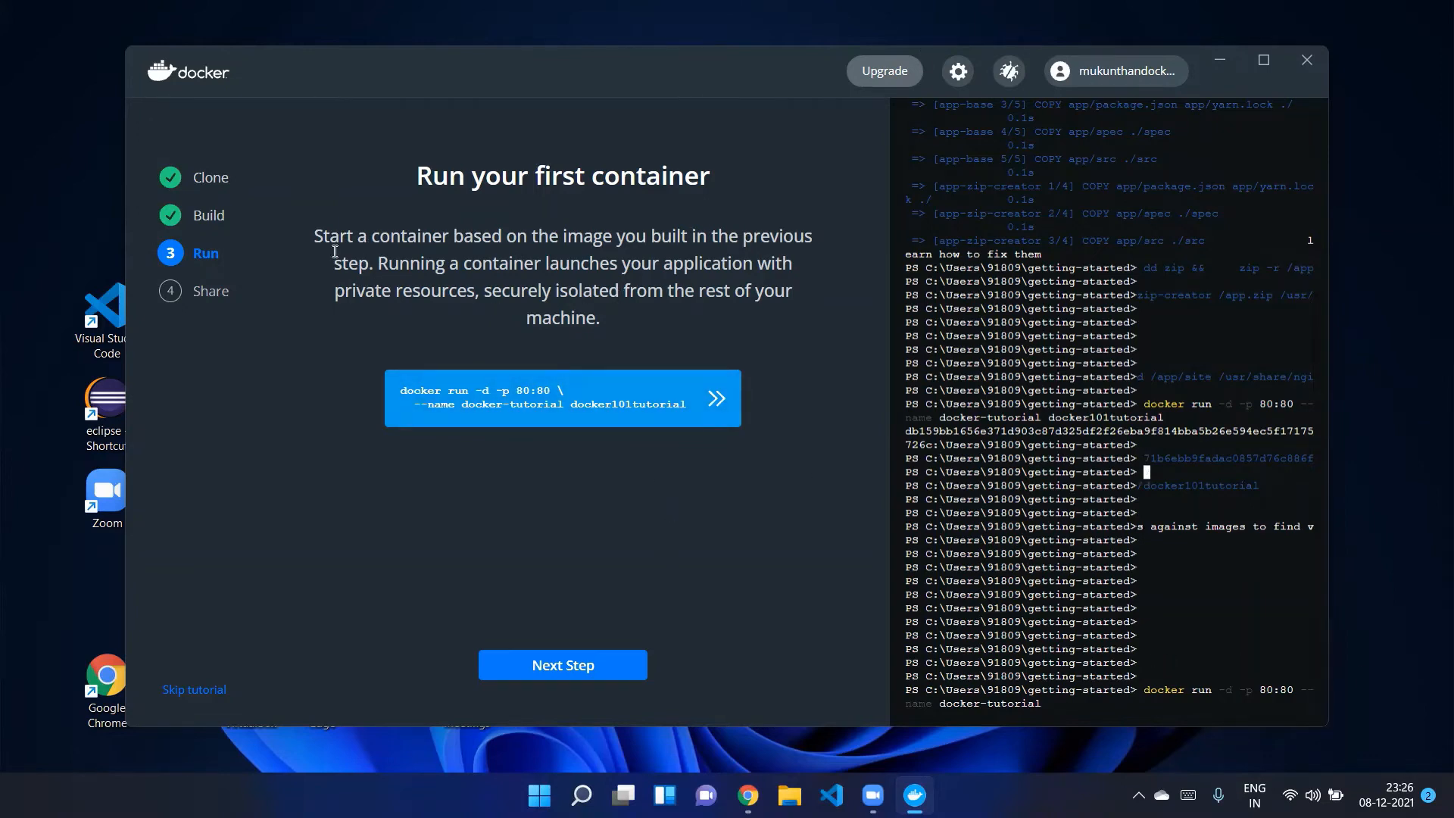
click(610, 673)
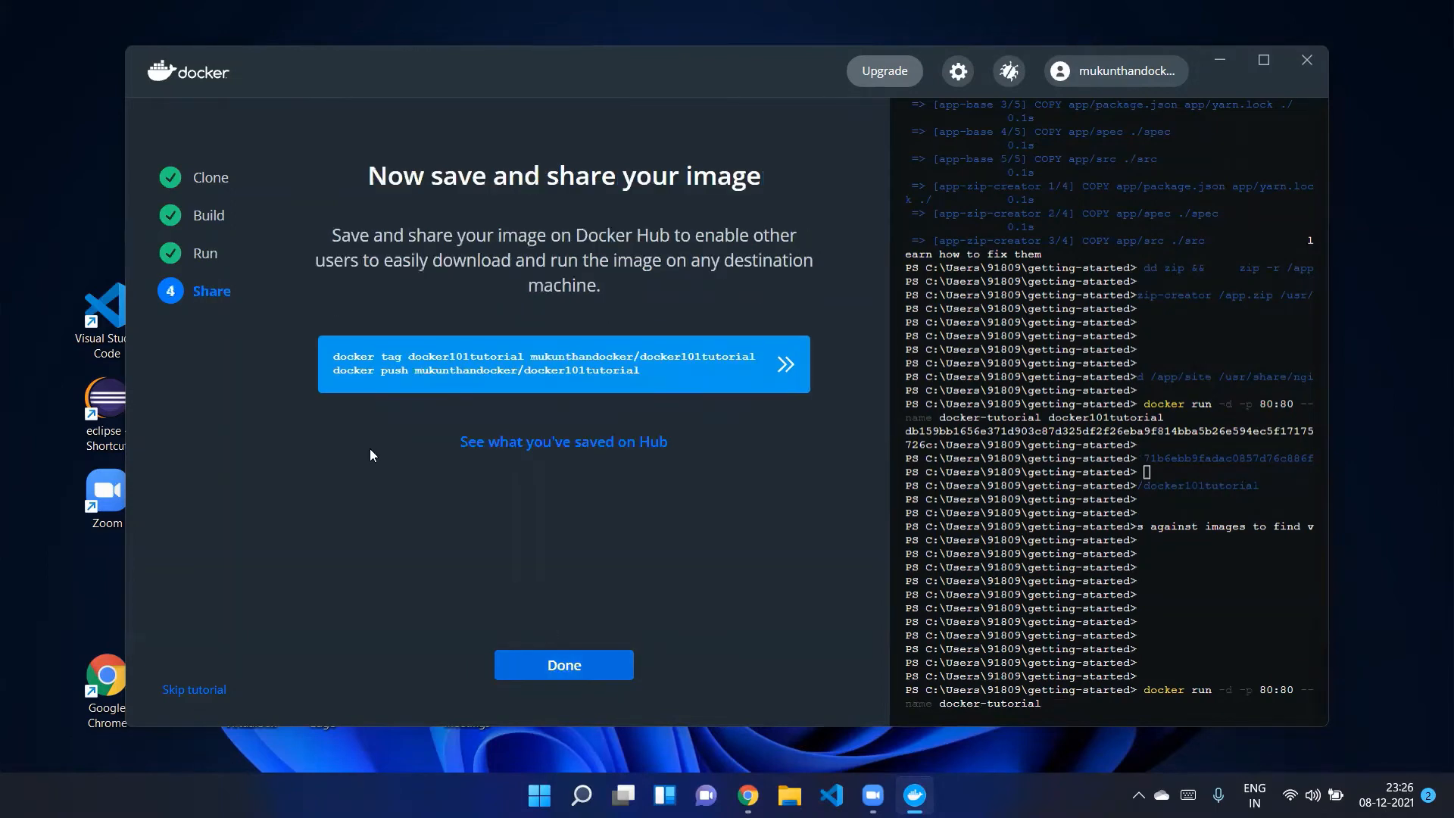
click(653, 373)
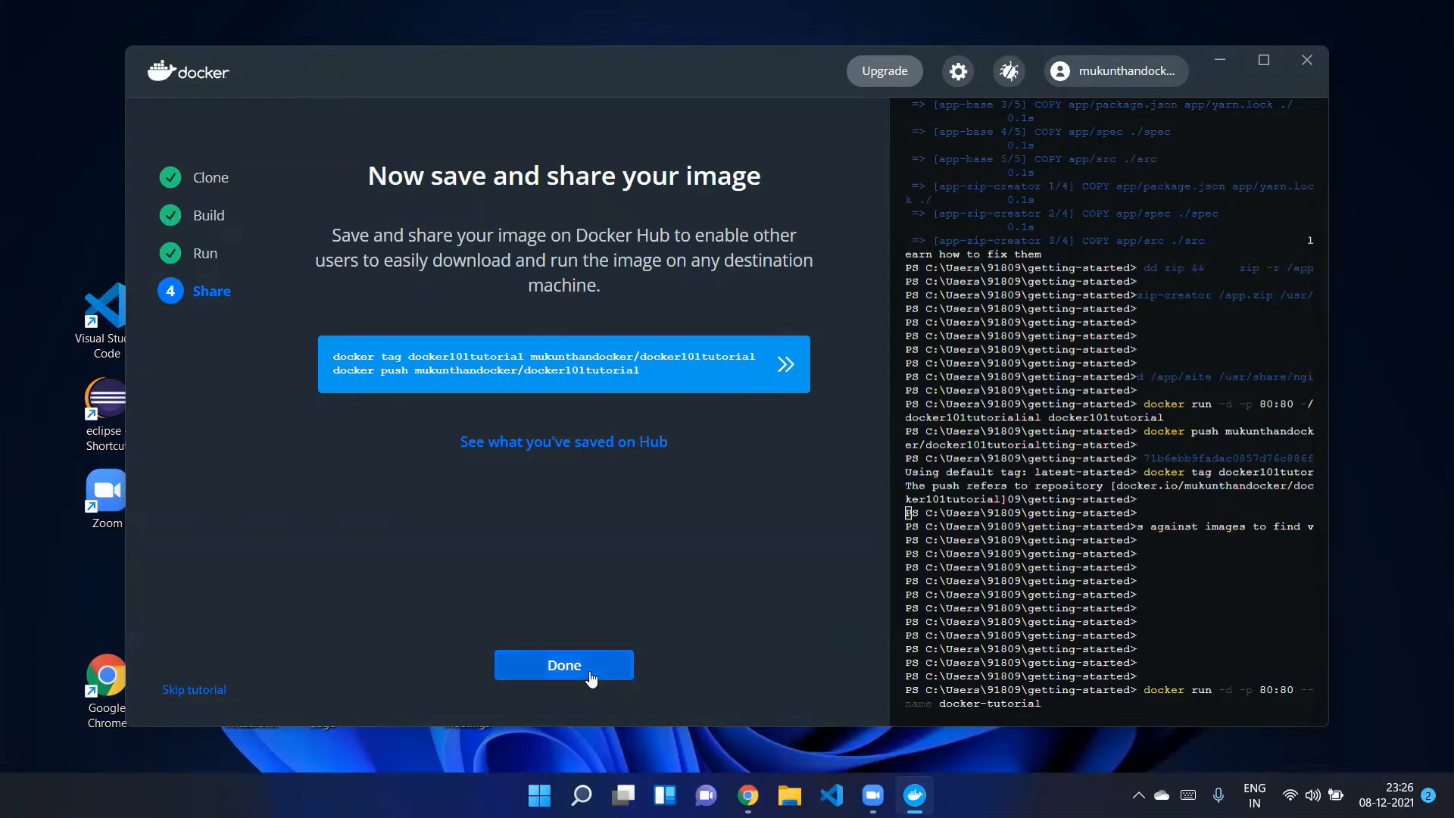
click(592, 678)
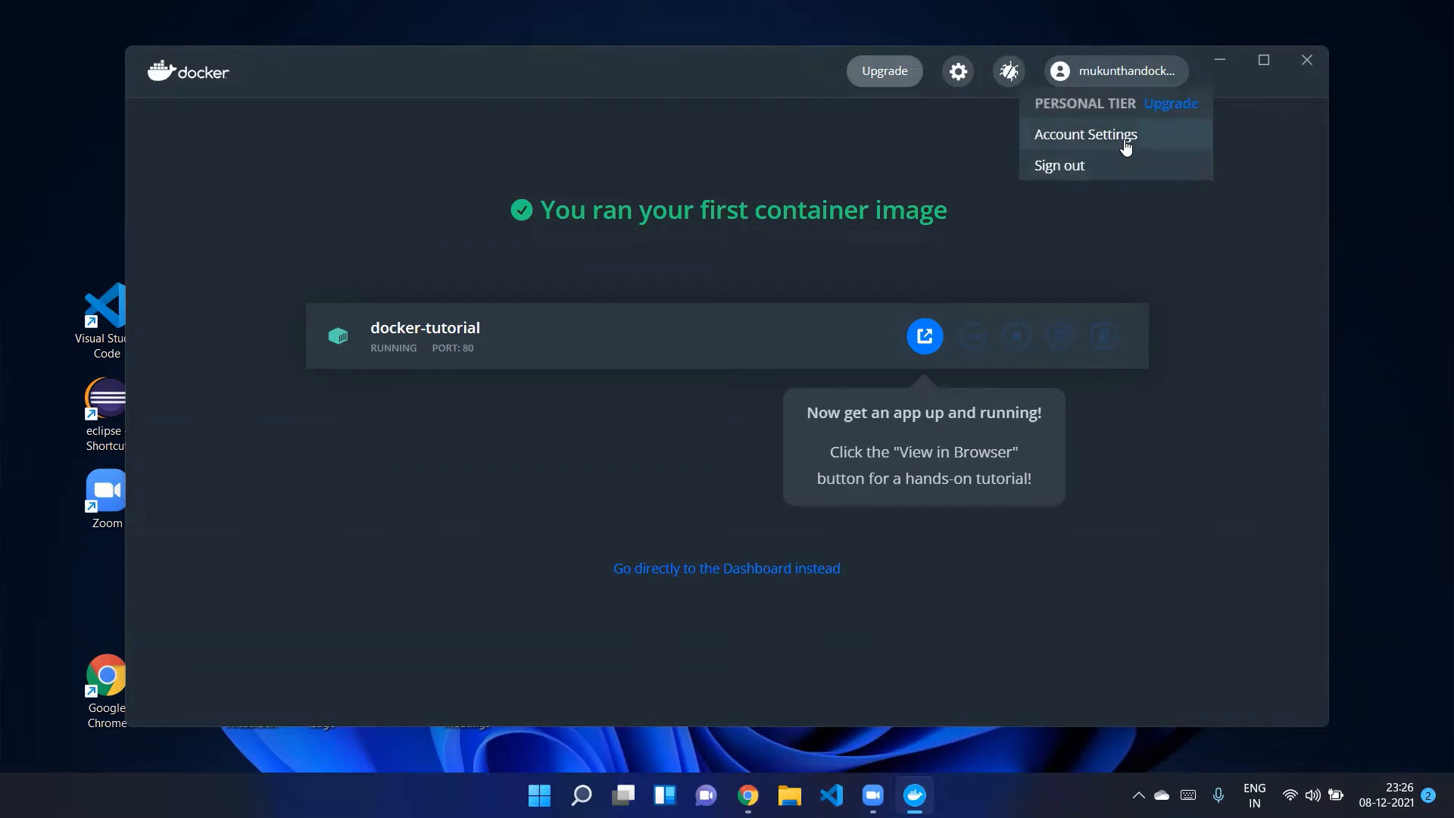
Sign out of the Docker account and open hub.docker.com from the Docker ID sign-in dialog.
click(1081, 166)
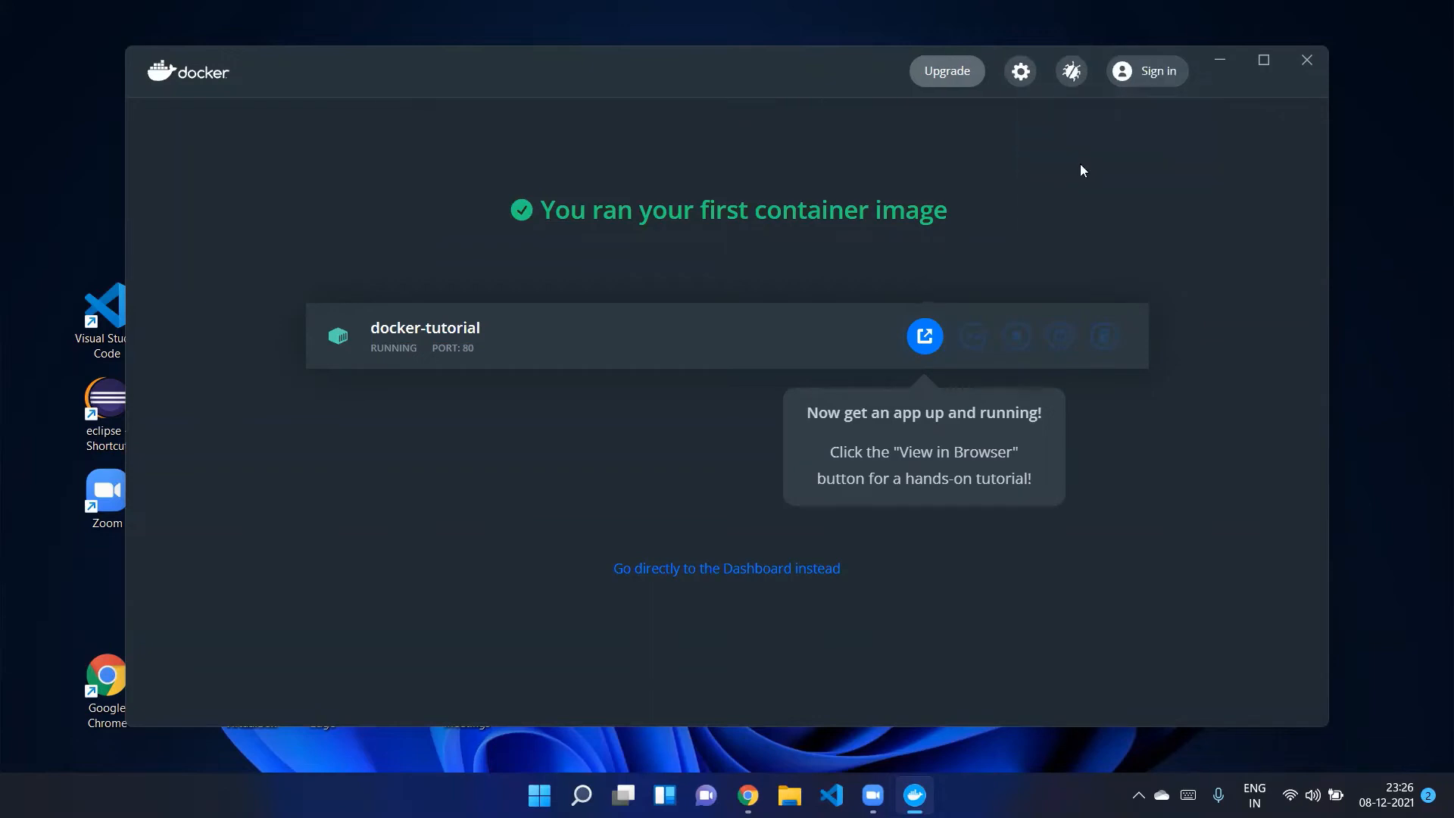
click(1147, 73)
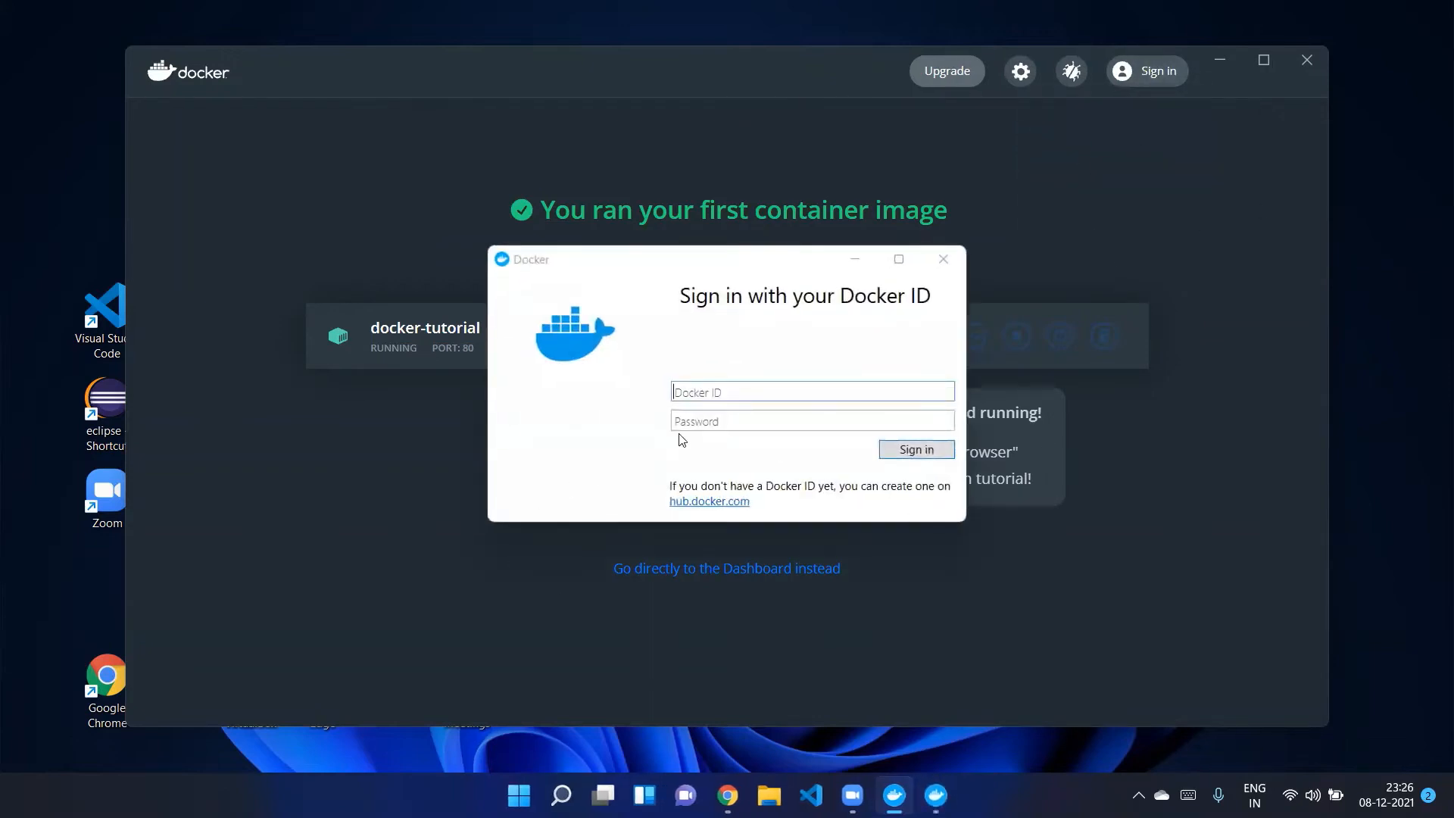
click(710, 504)
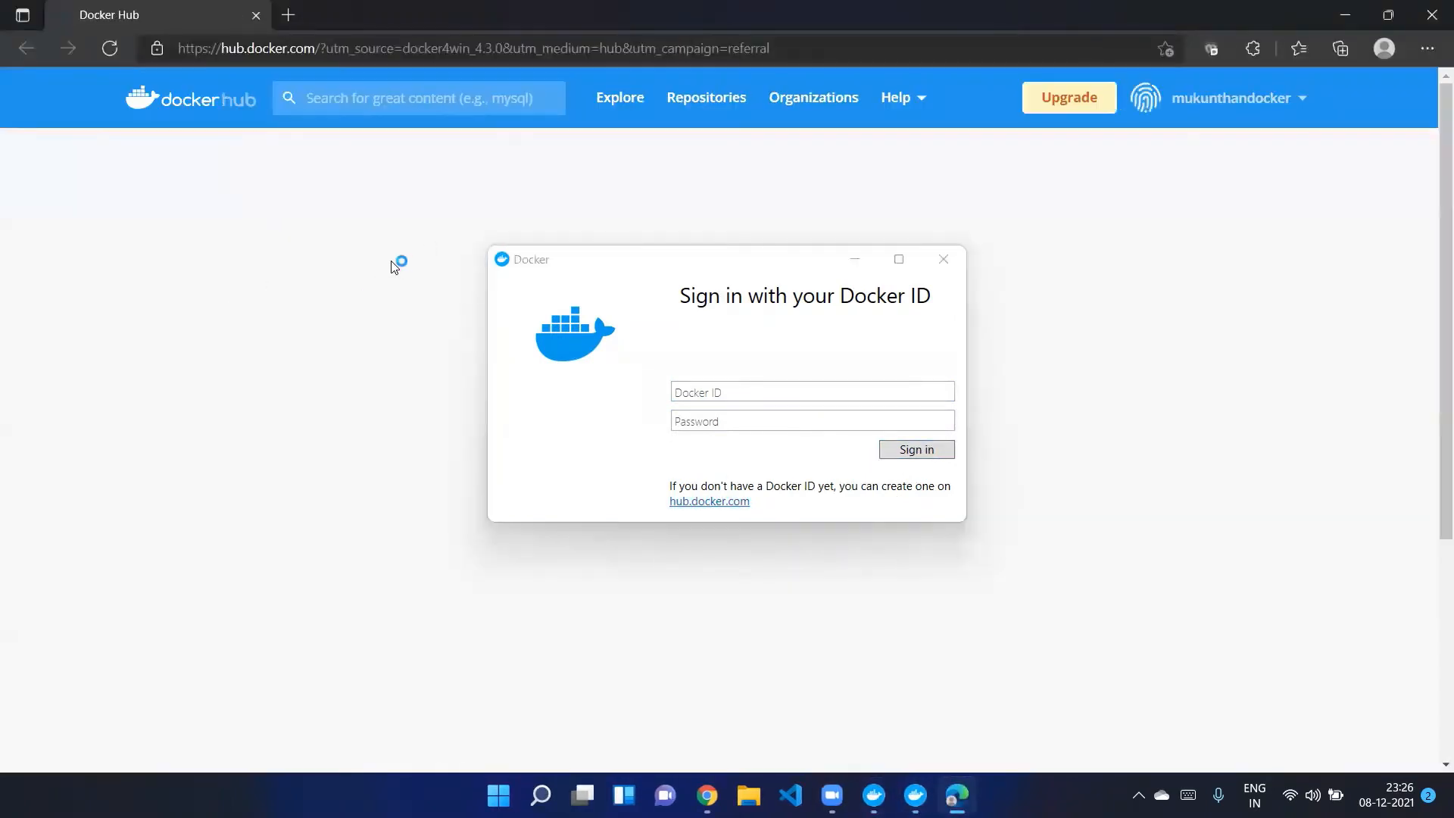
Try to log out of the Docker Hub website, reloading hub.docker.com between attempts.
click(1242, 112)
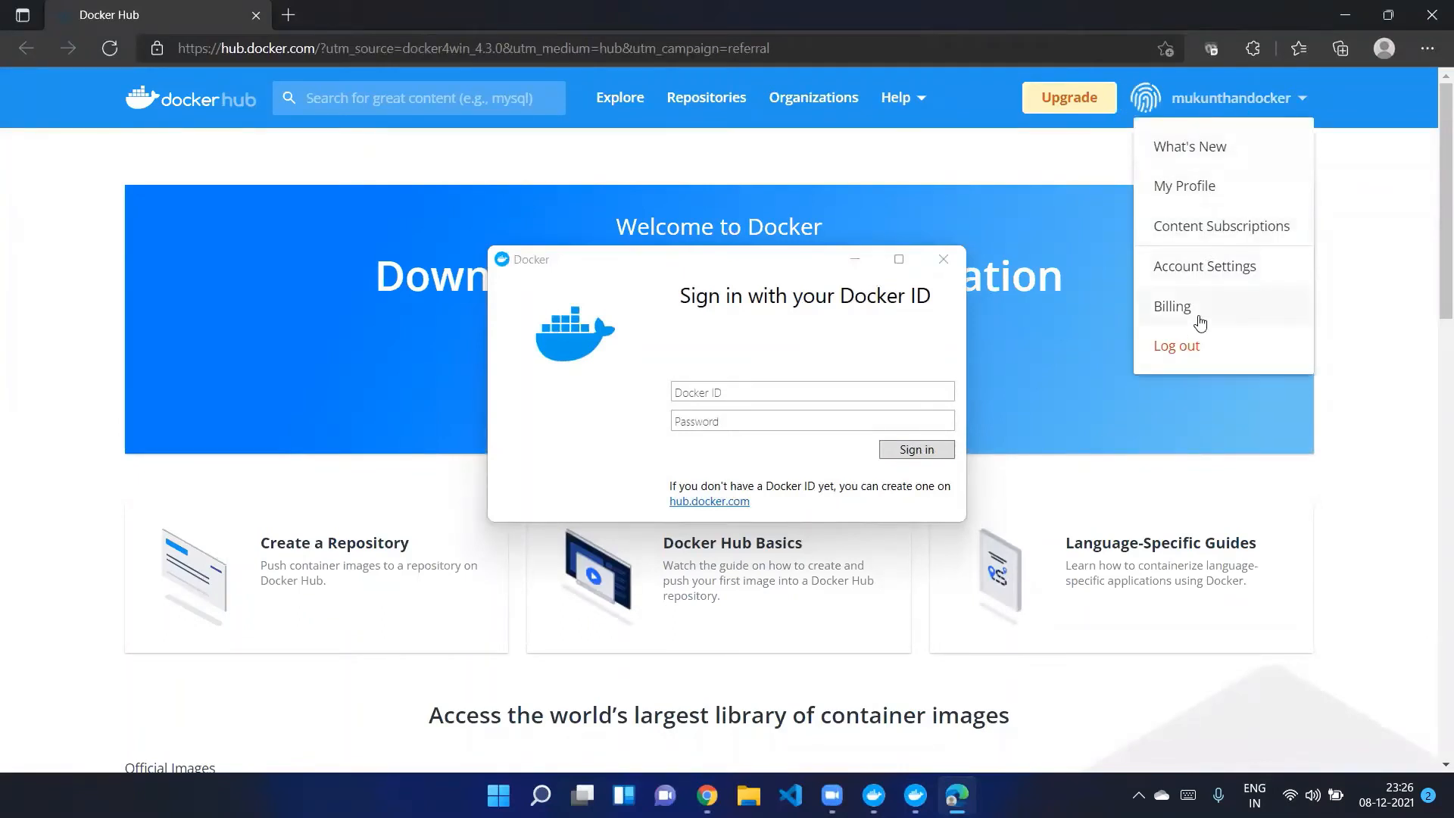
click(1195, 345)
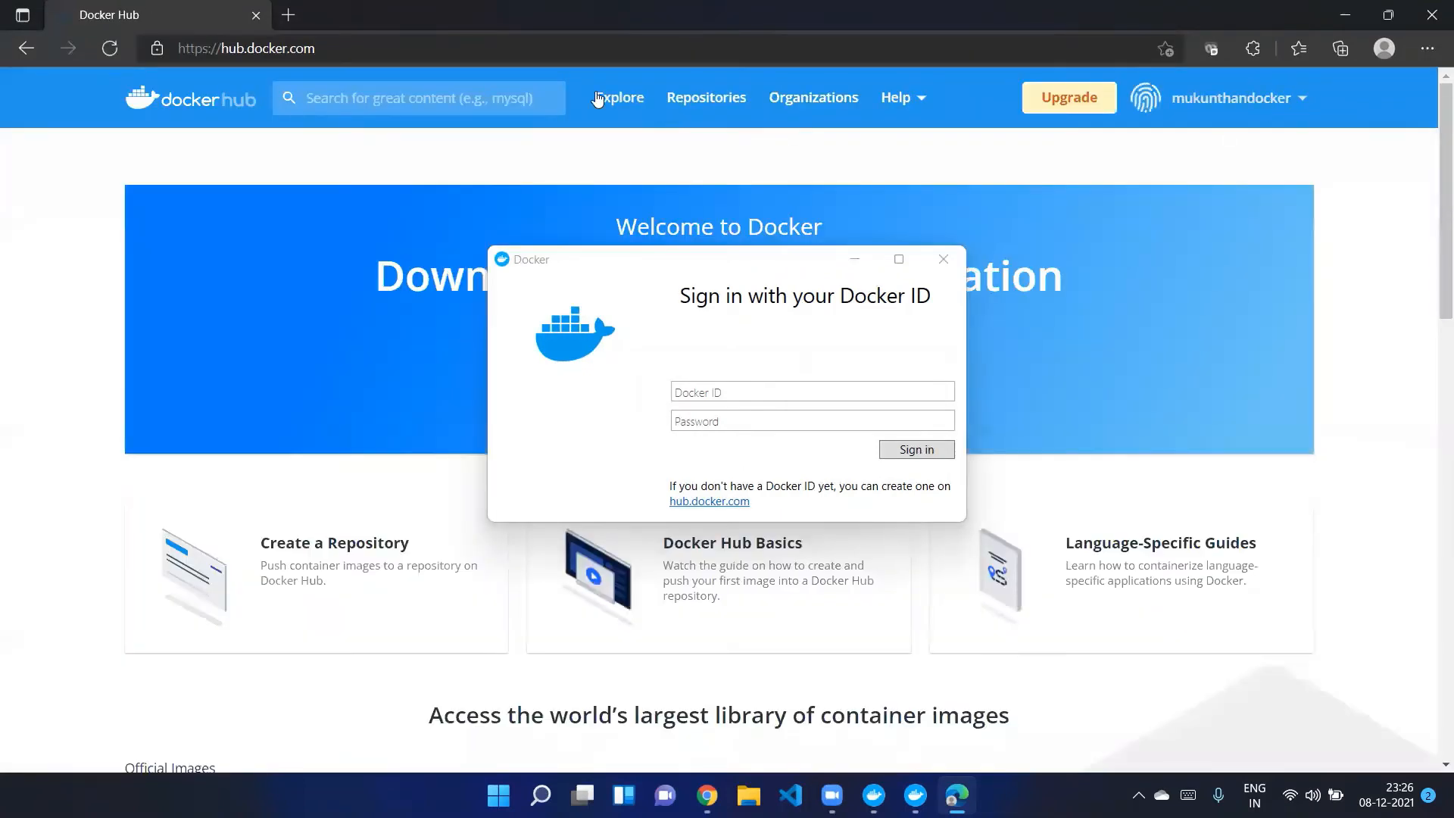
click(412, 48)
key(Return)
click(1300, 99)
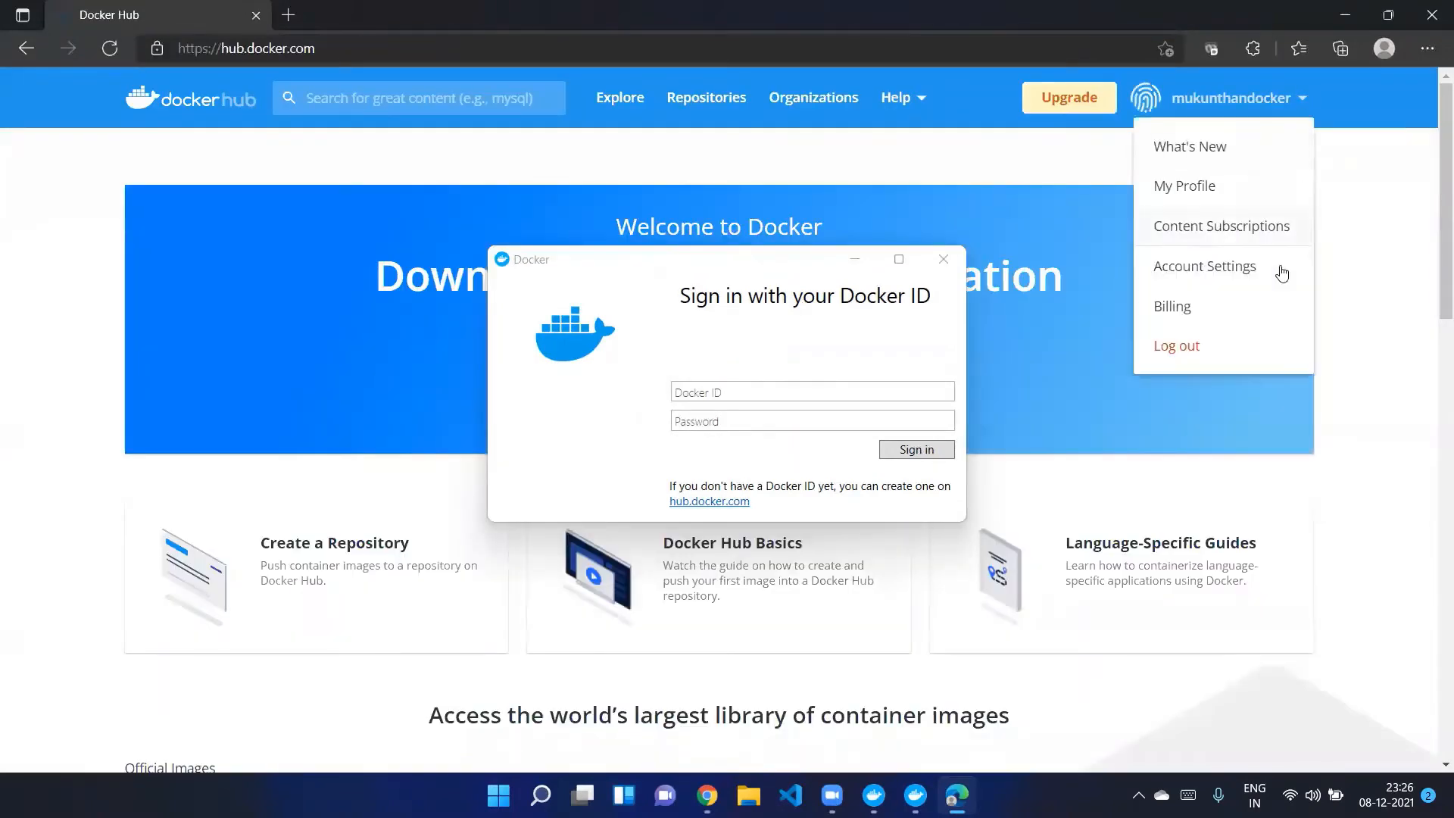
click(1186, 346)
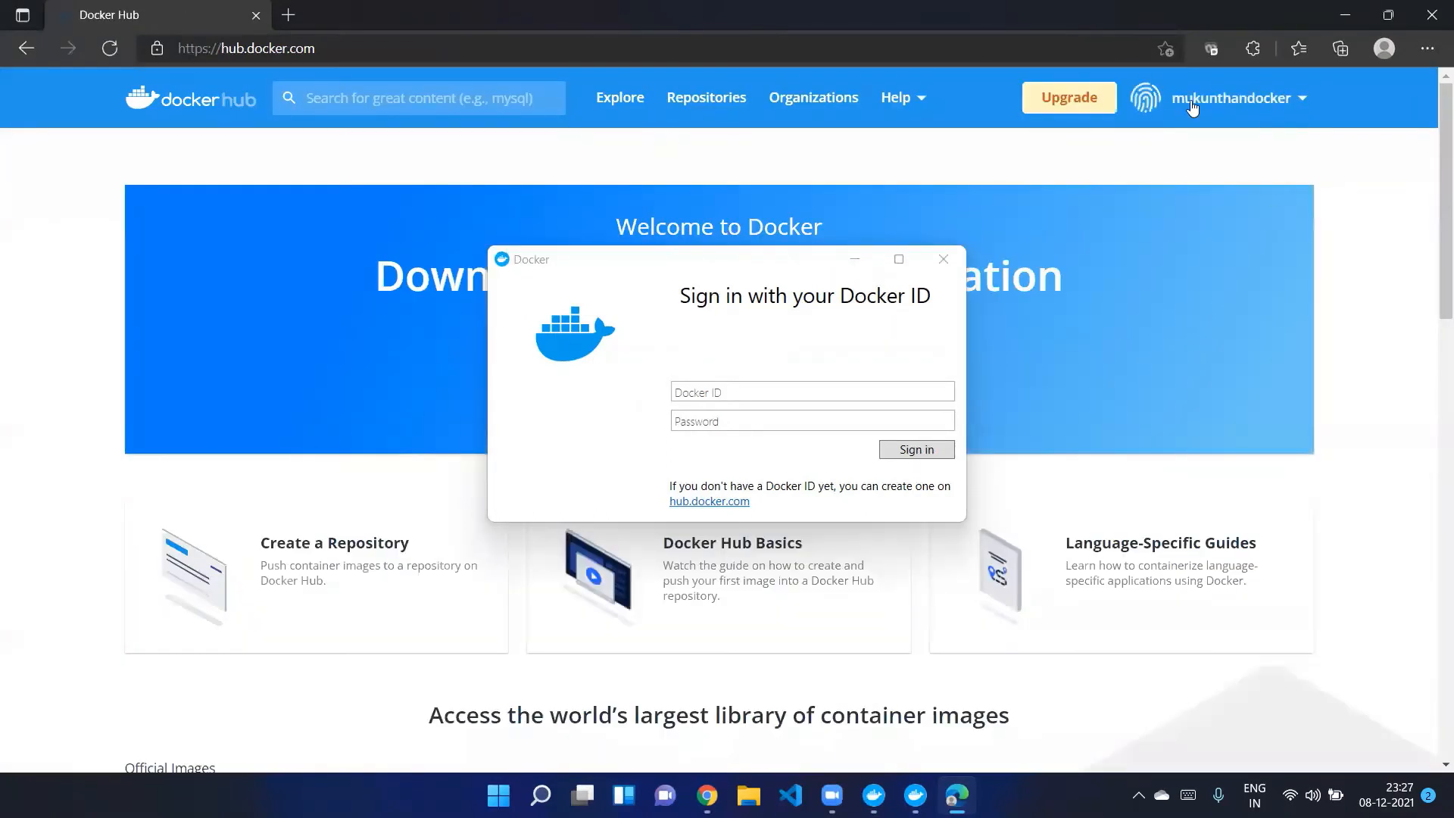
click(1179, 103)
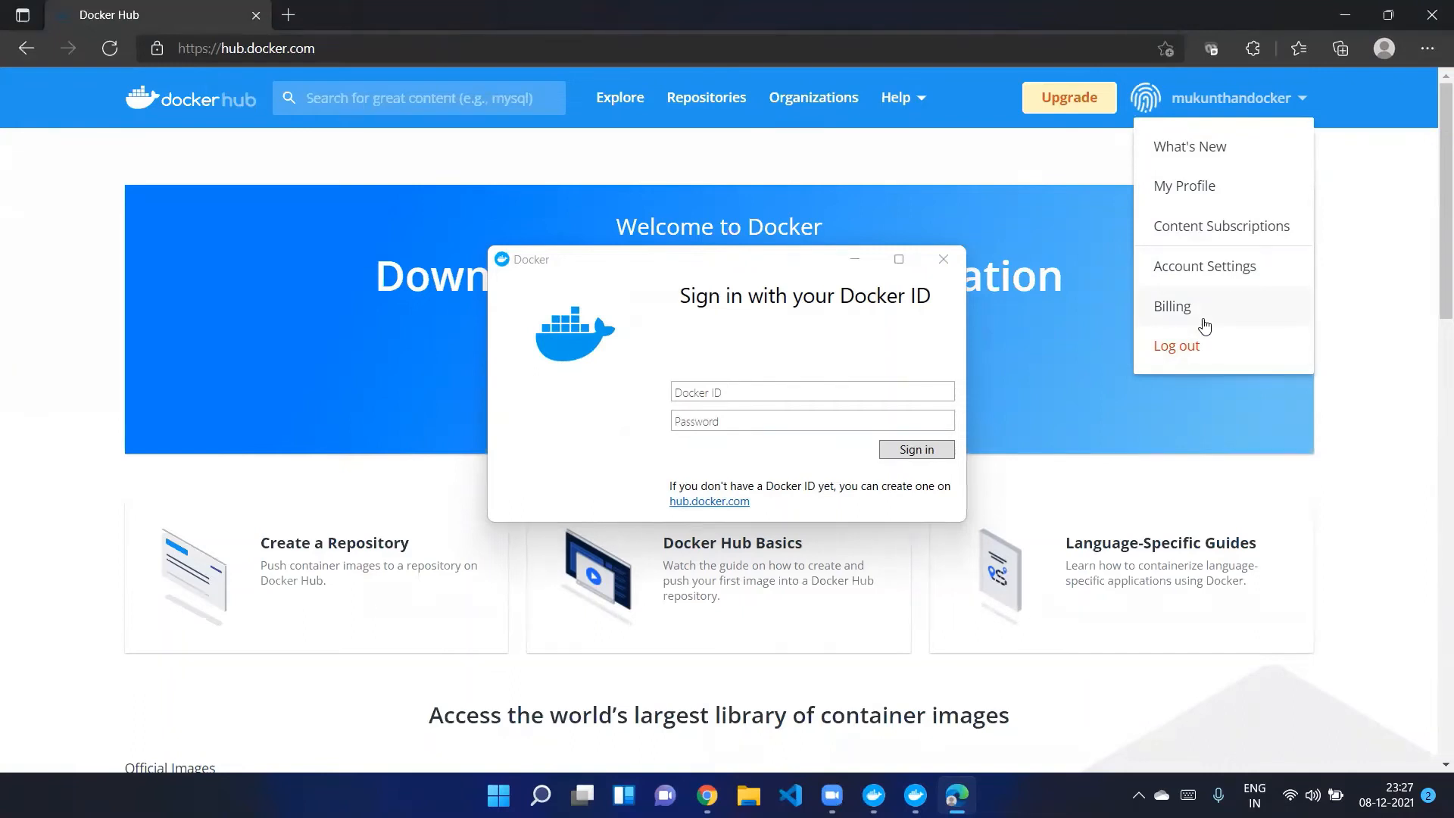
Sign in to Docker Desktop with the Docker ID and account password, and bring its tutorial window back up.
click(745, 398)
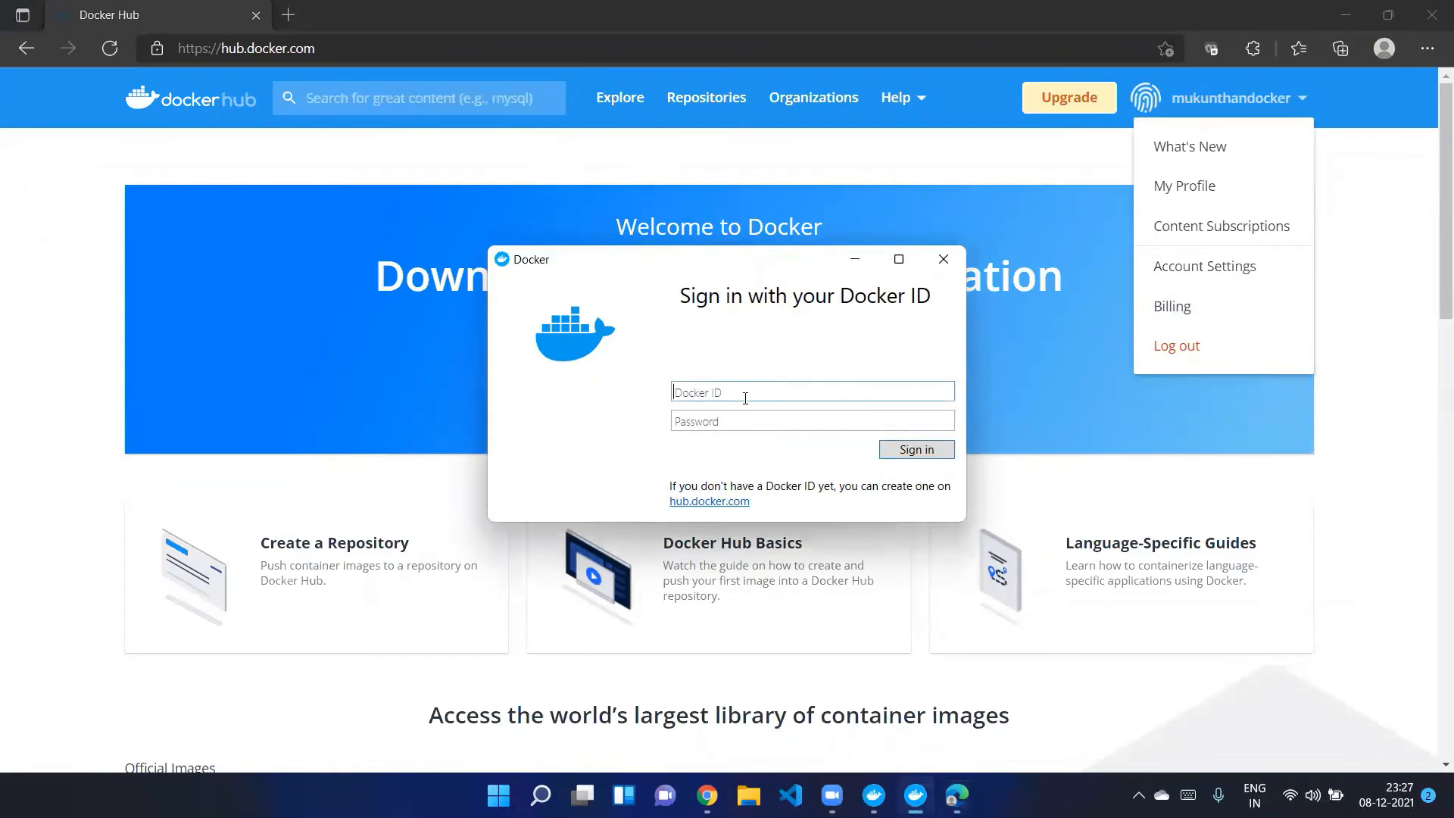
text(mukunthandocker)
key(Tab)
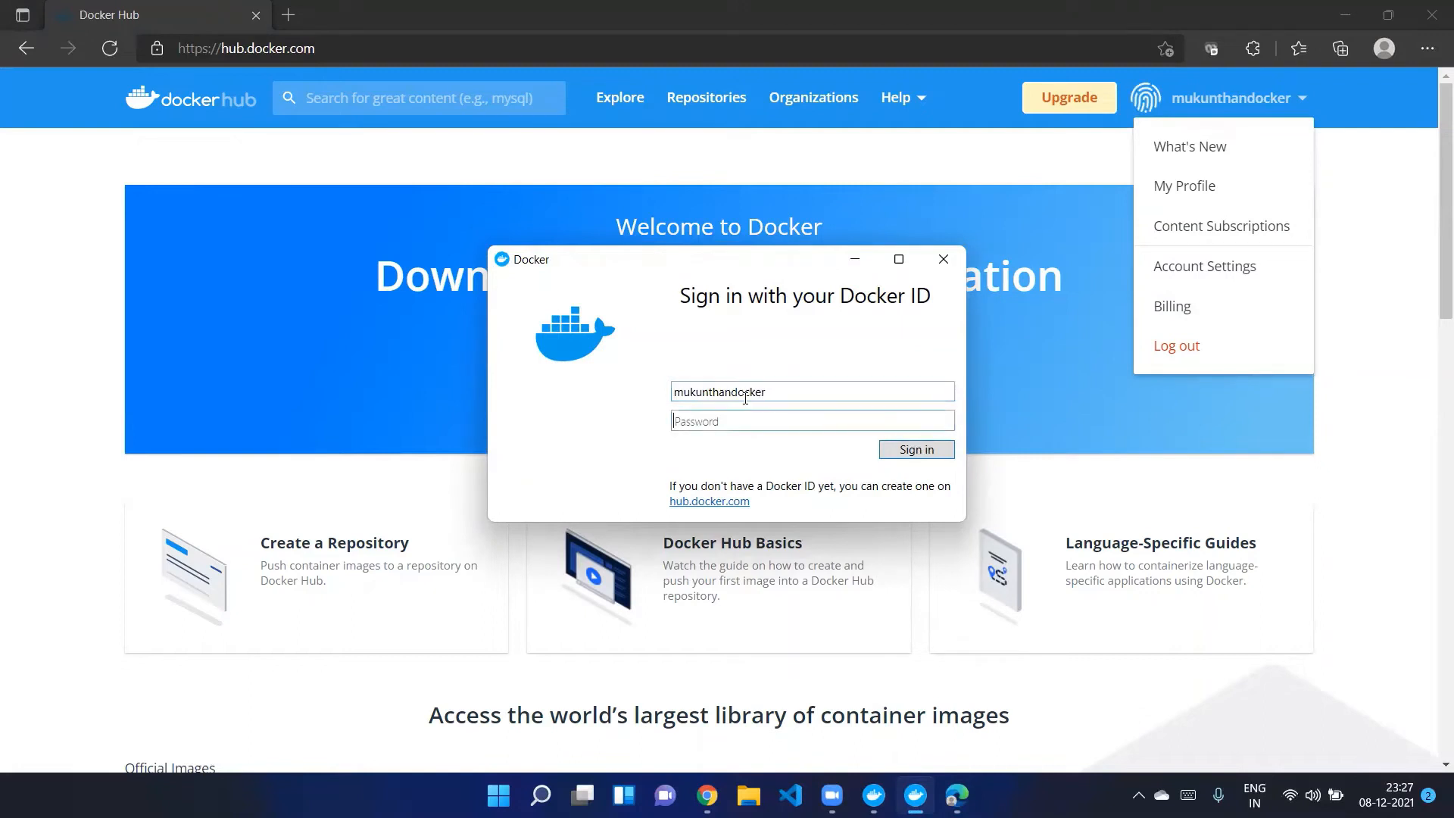
text(*********)
click(900, 452)
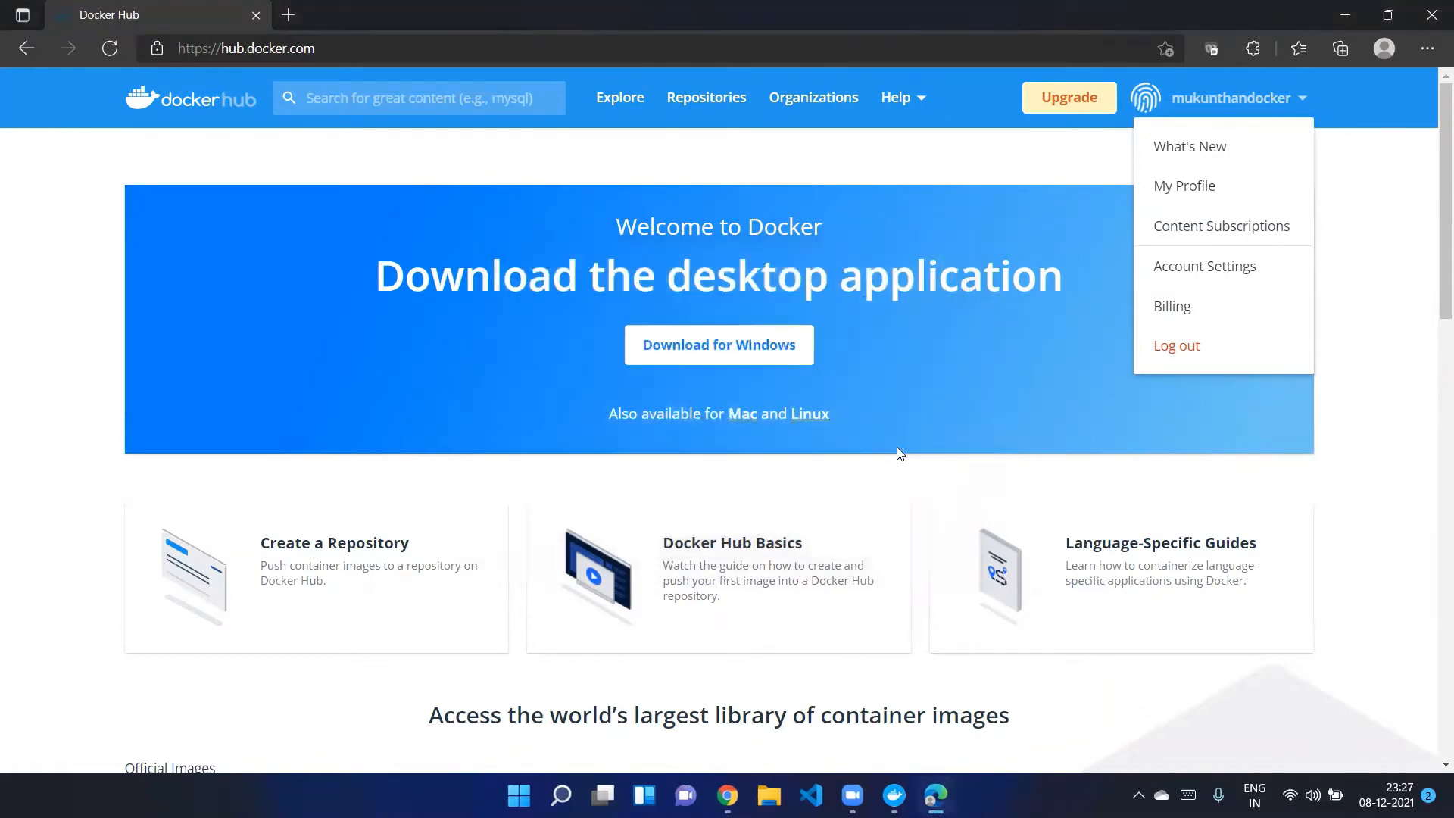
mouse_move(894, 795)
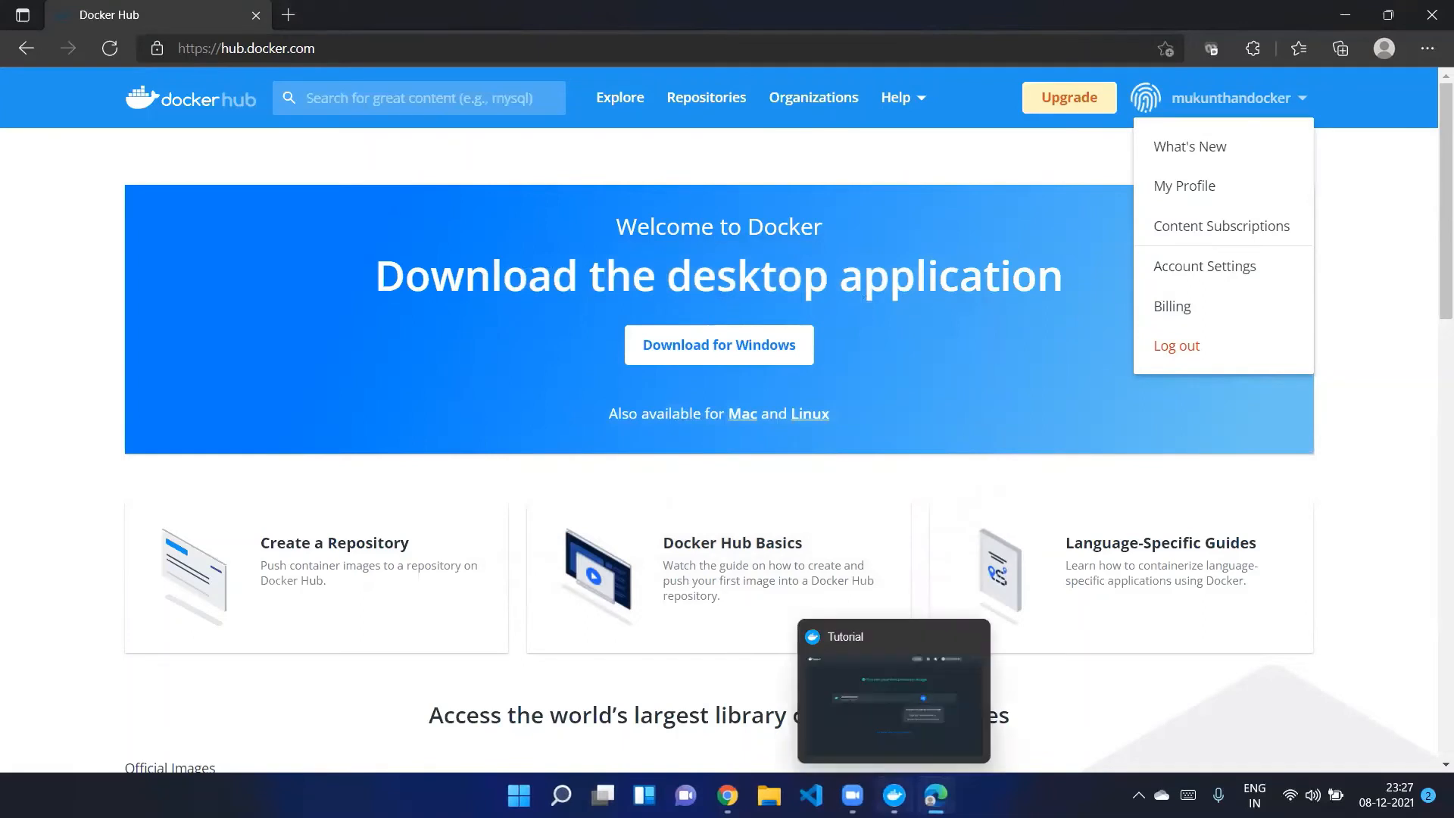
click(894, 690)
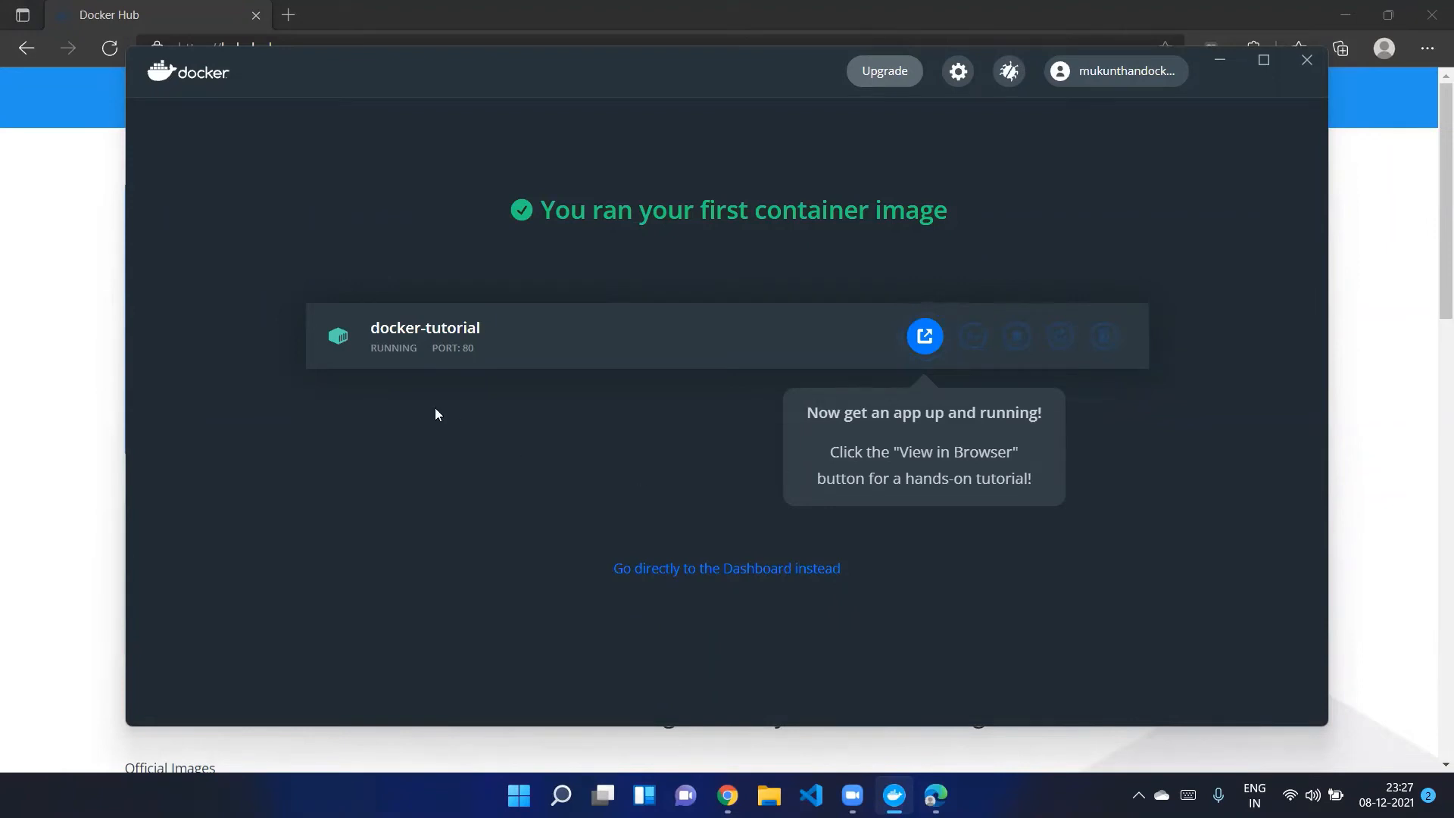
Switch back to Microsoft Edge and open the Microsoft WSL manual installation page at Step 4, the Linux kernel update package.
click(94, 376)
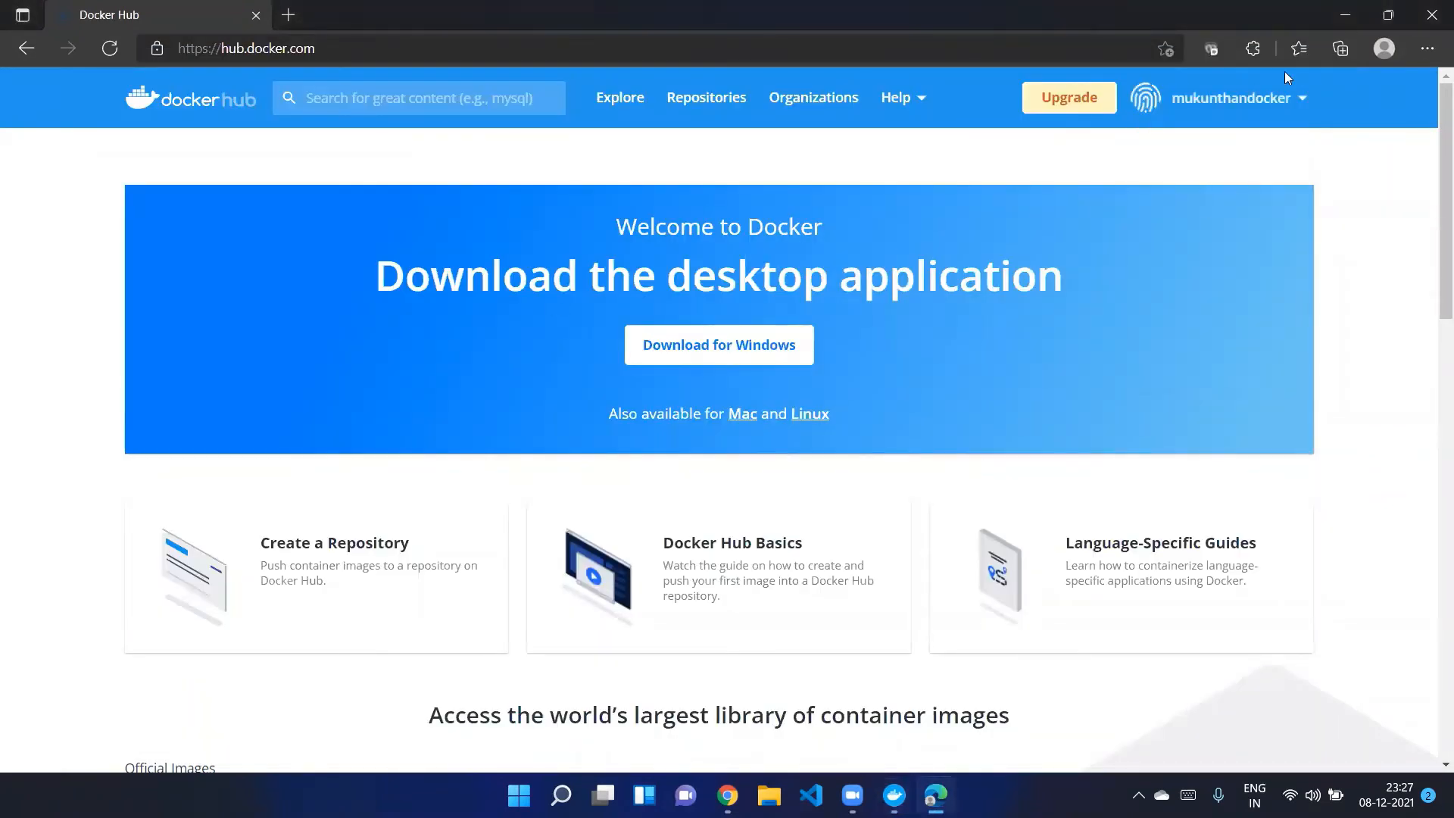
click(1297, 48)
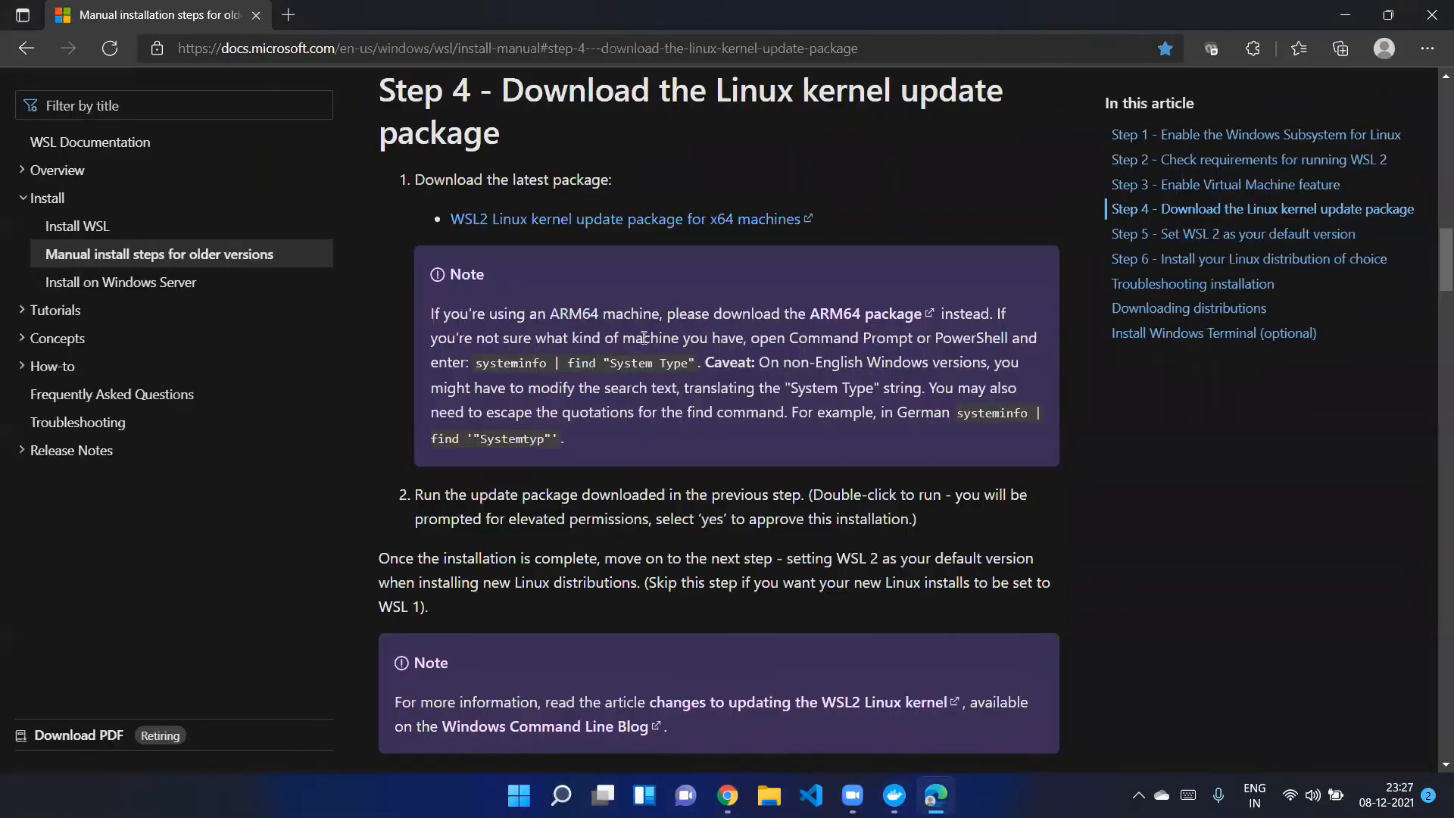
Launch Windows PowerShell for Step 1 of the WSL manual installation page, enabling the Windows Subsystem for Linux.
scroll(632, 399, up, 8)
scroll(632, 399, up, 14)
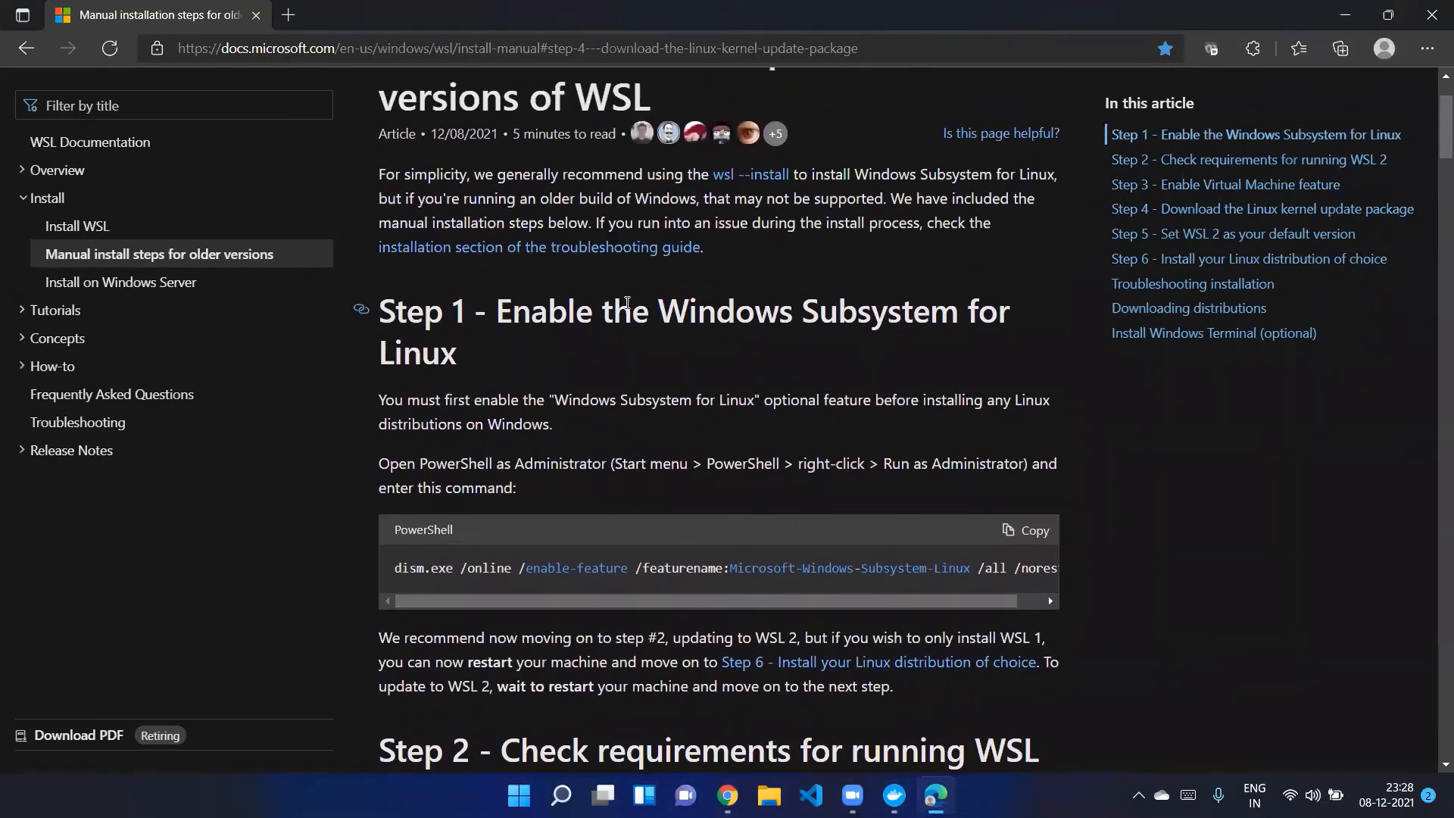
scroll(629, 307, down, 3)
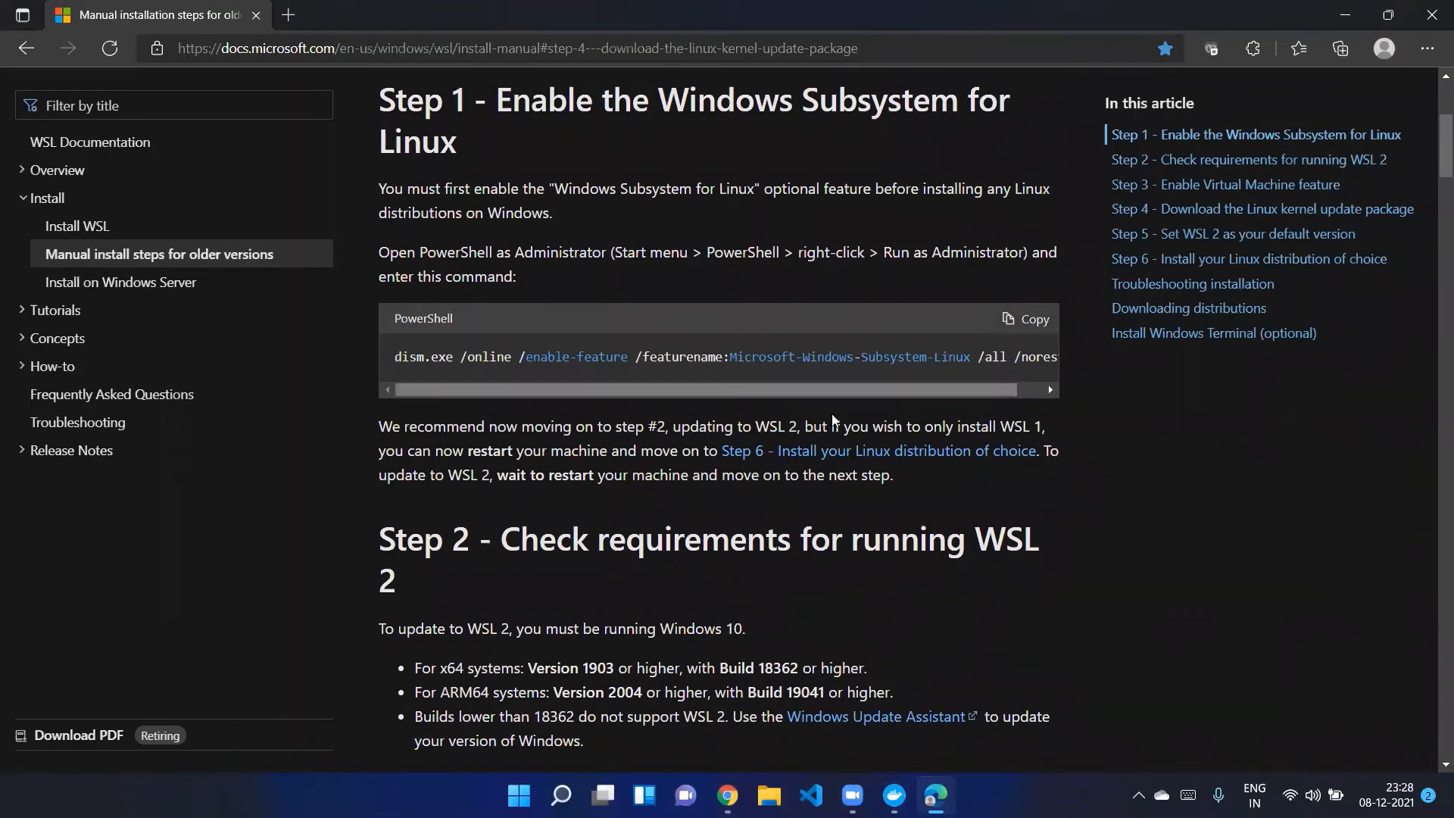
scroll(520, 233, up, 4)
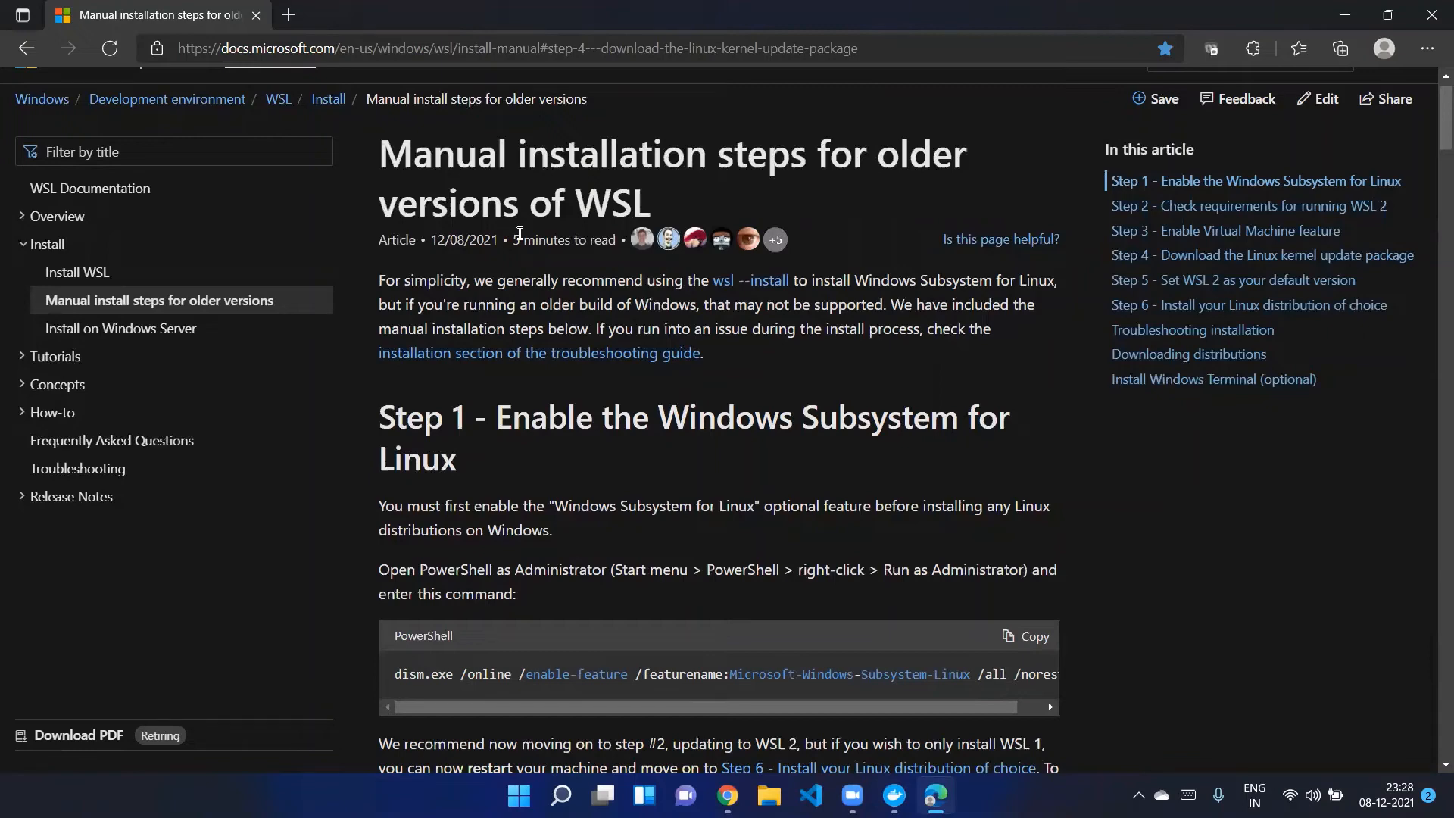
key(super)
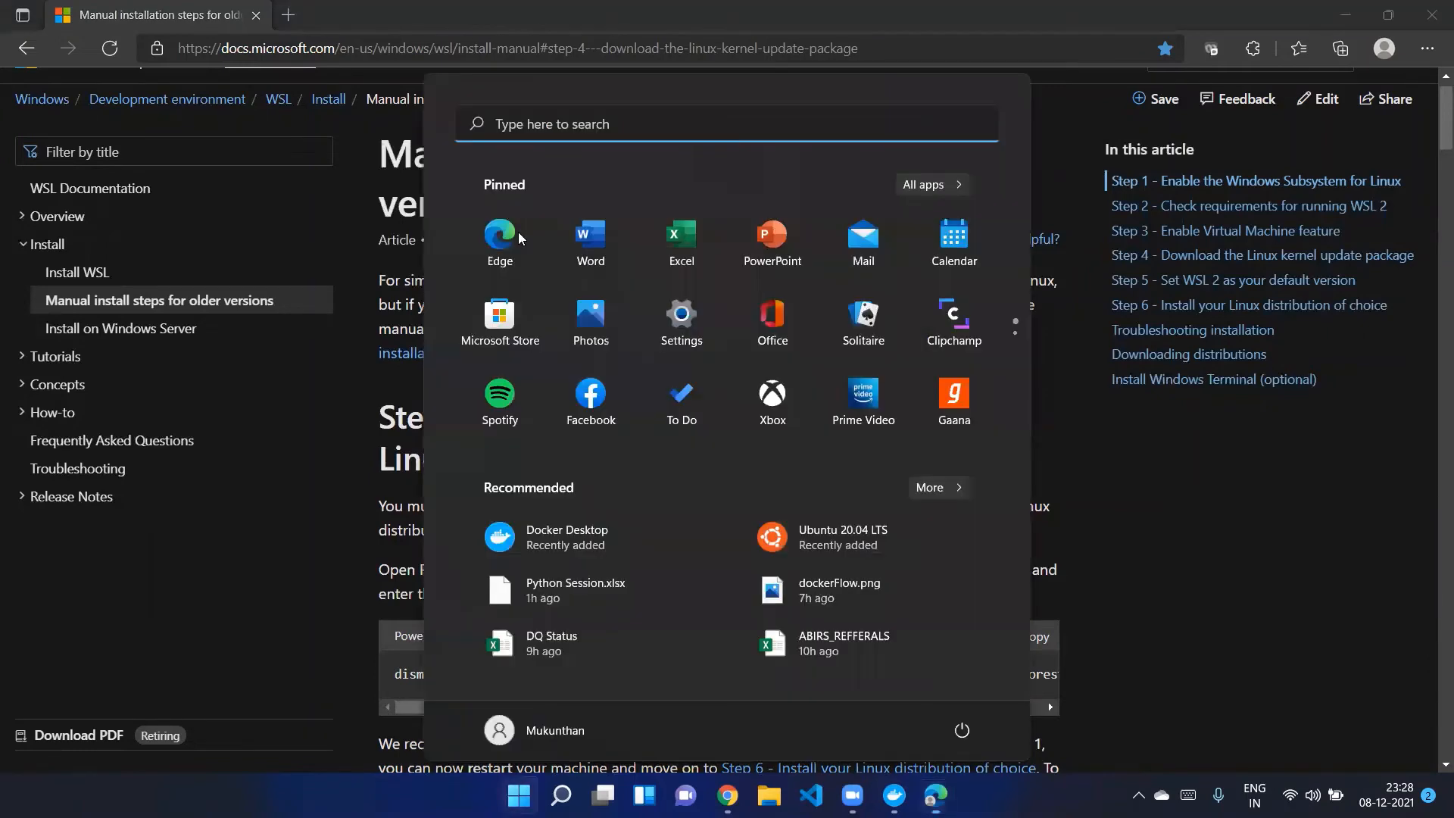
text(p)
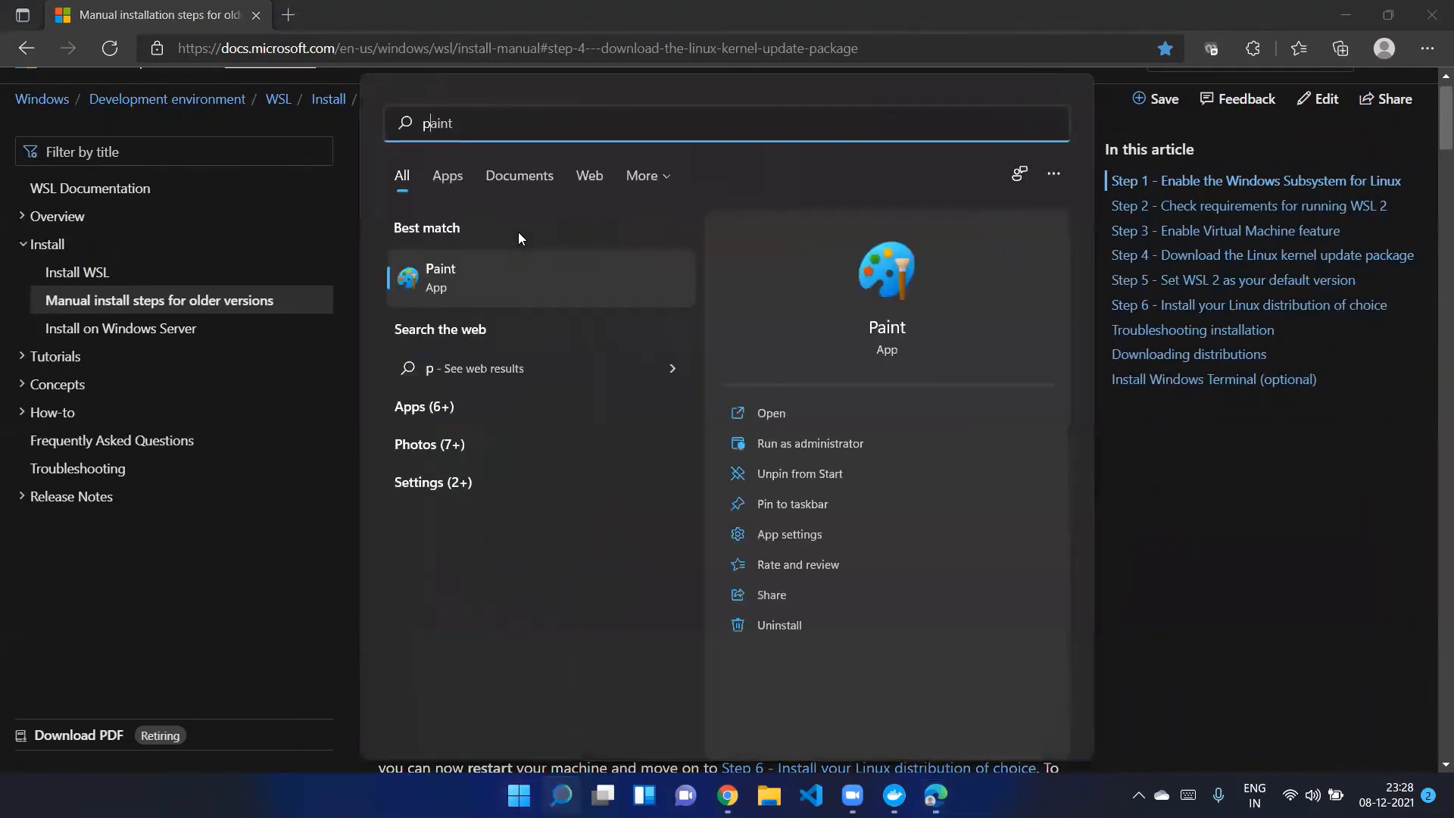
text(owersheel)
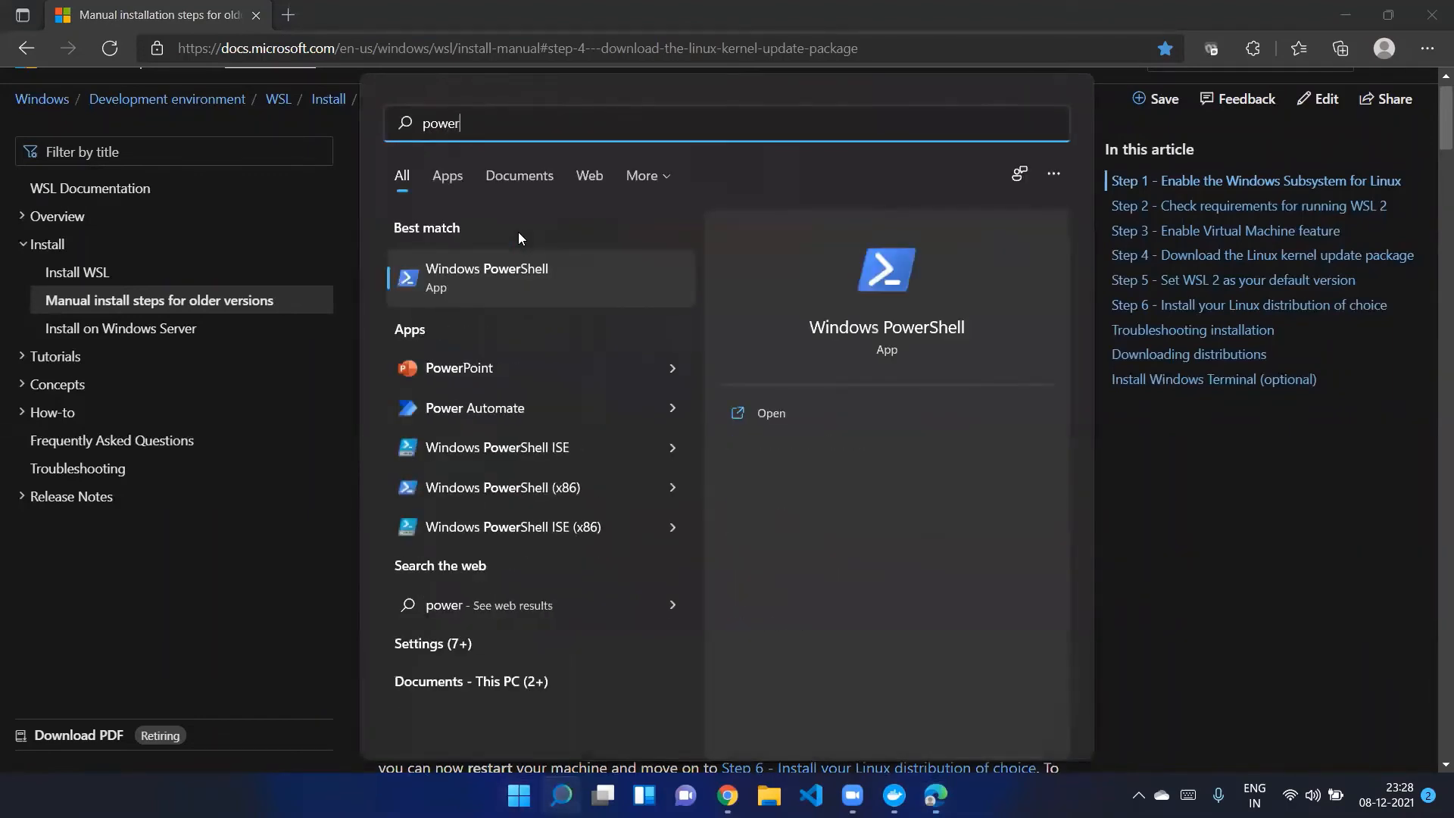
key(BackSpace)
key(BackSpace)
text(ll)
key(Return)
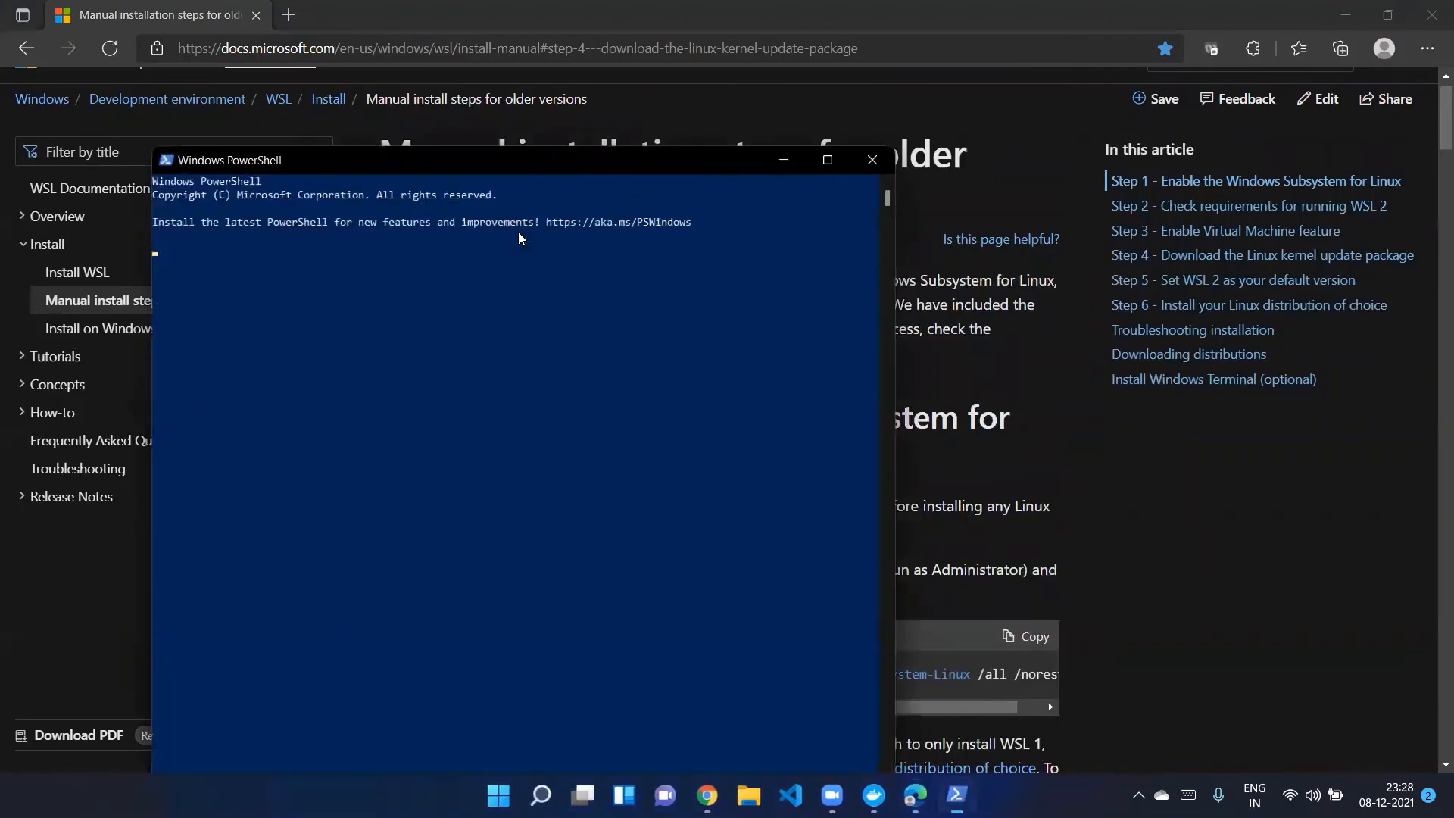
Copy the Step 1 dism.exe command from the page, return to PowerShell and close it.
click(1036, 357)
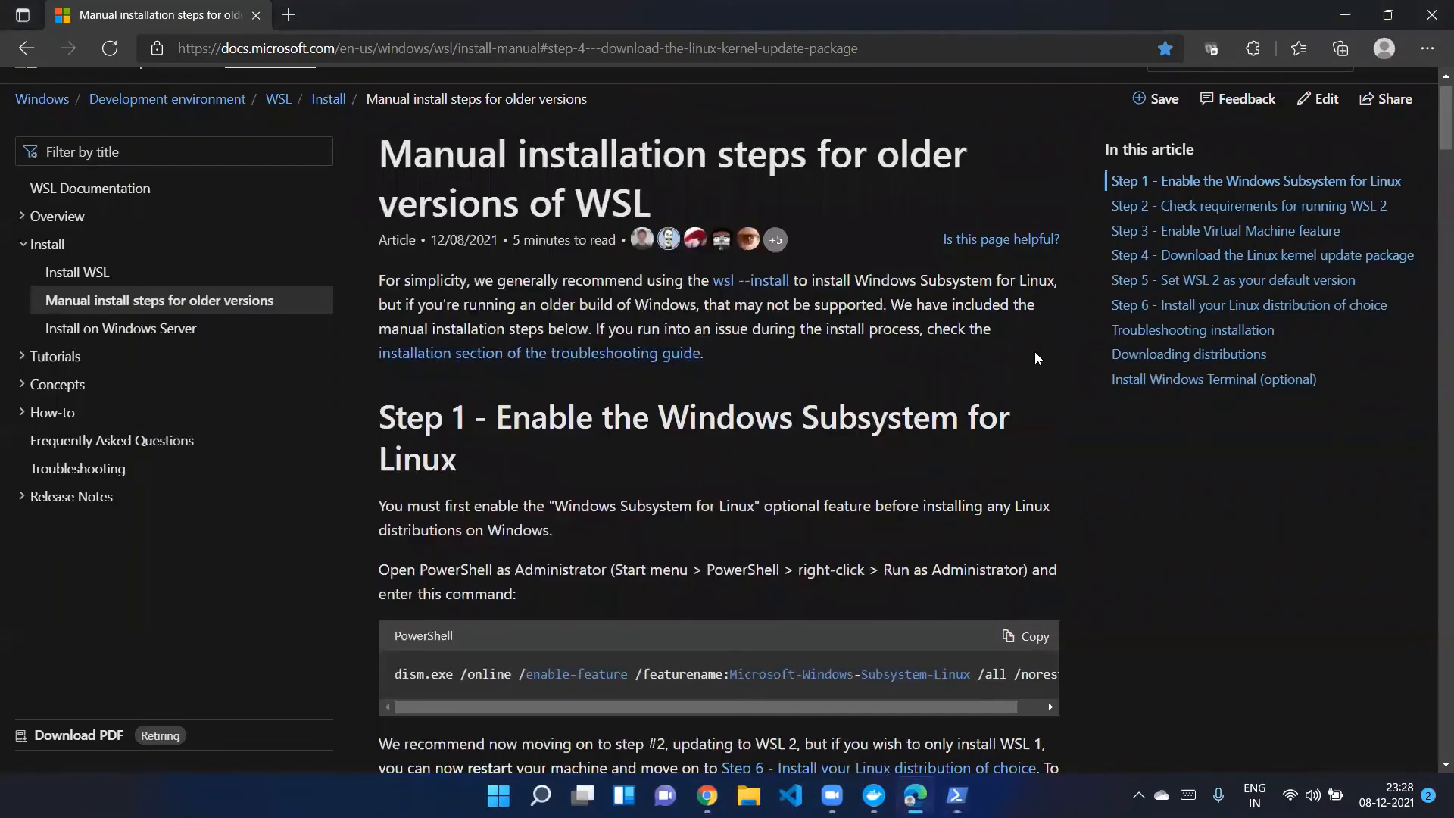
click(1028, 636)
key(alt+Tab)
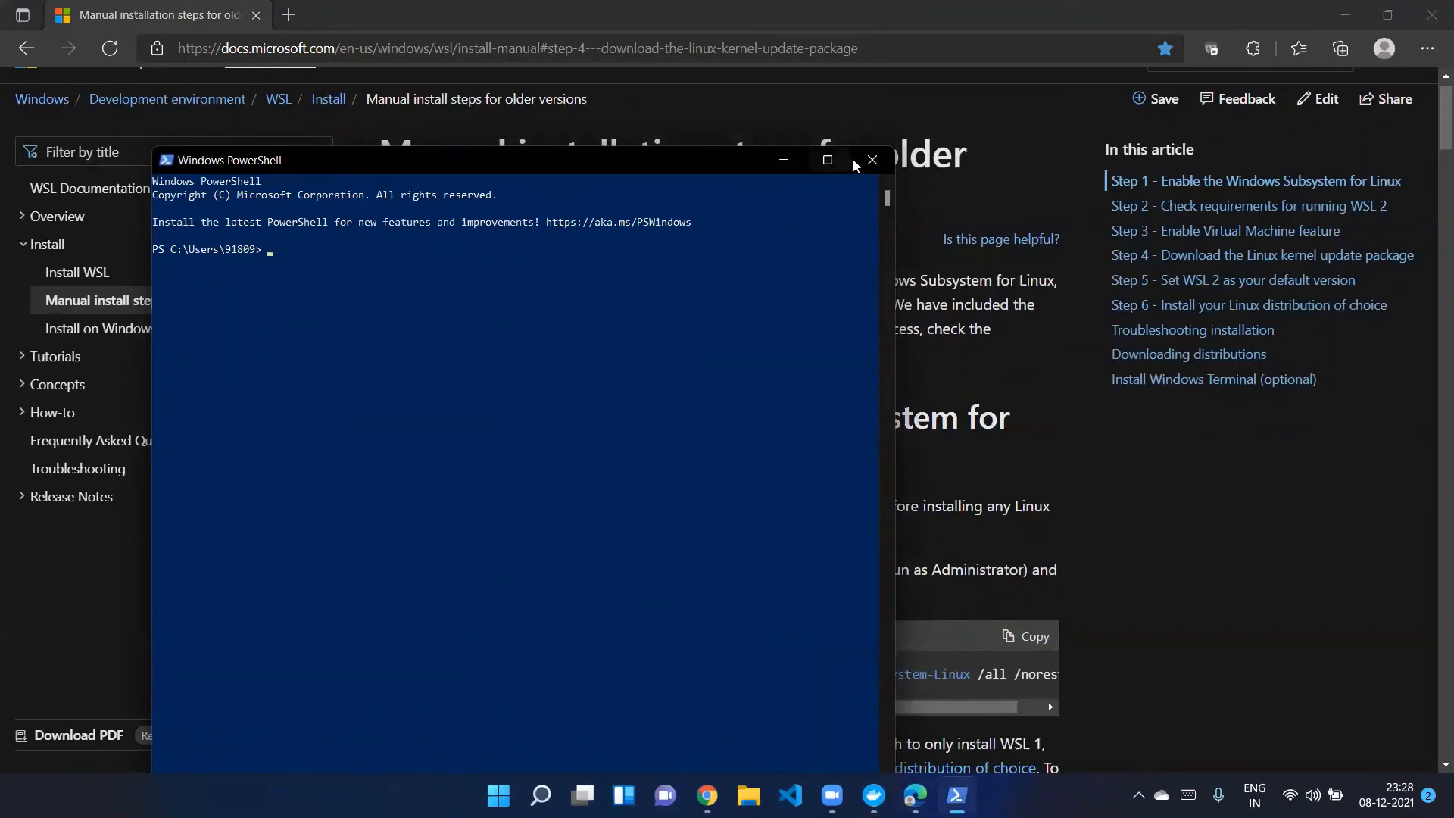
click(873, 160)
Read through Steps 1 to 6 of the WSL page and follow the Step 6 Microsoft Store link, declining to open the Store app.
scroll(745, 593, down, 2)
scroll(745, 593, down, 3)
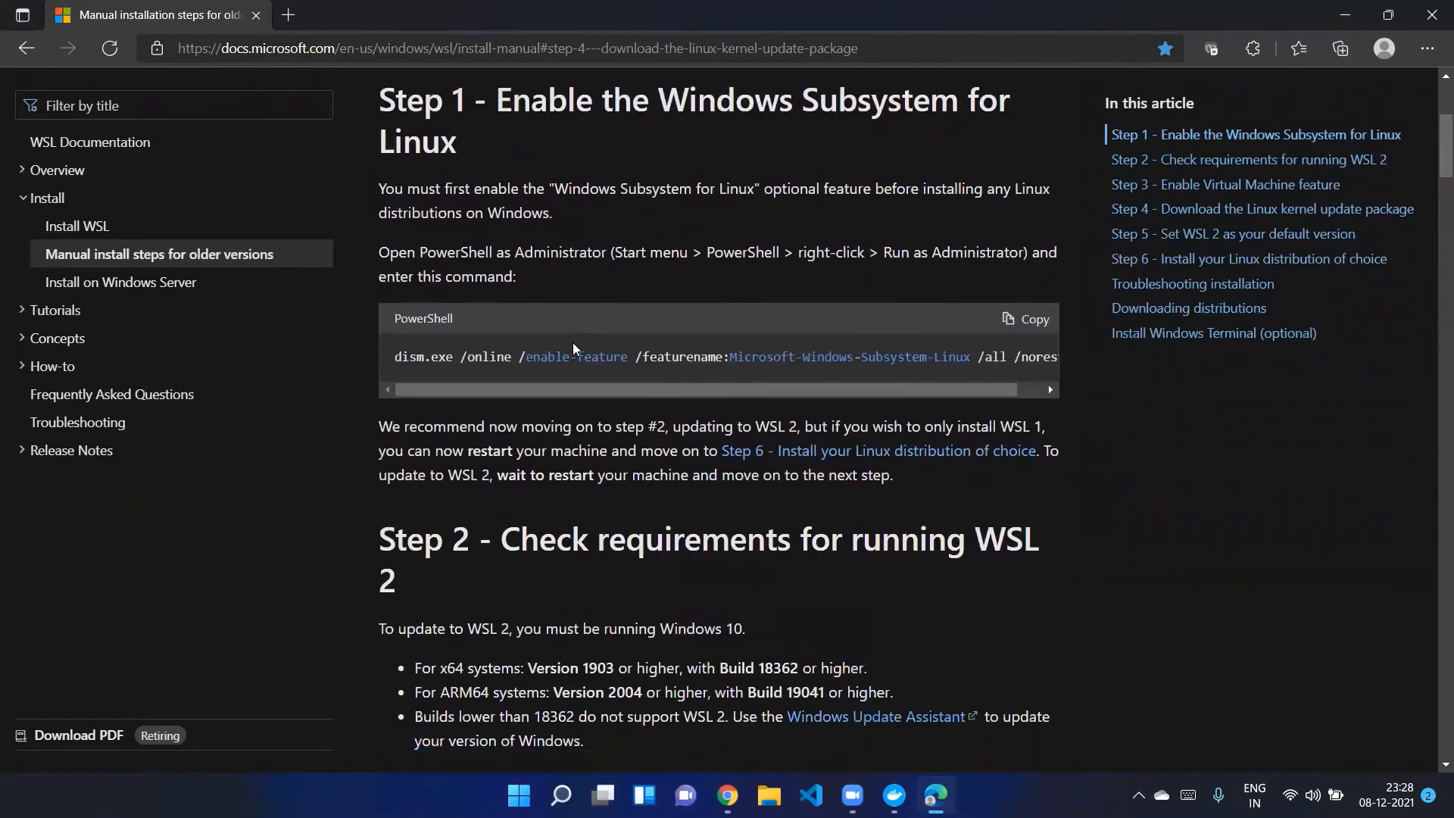
scroll(628, 455, down, 4)
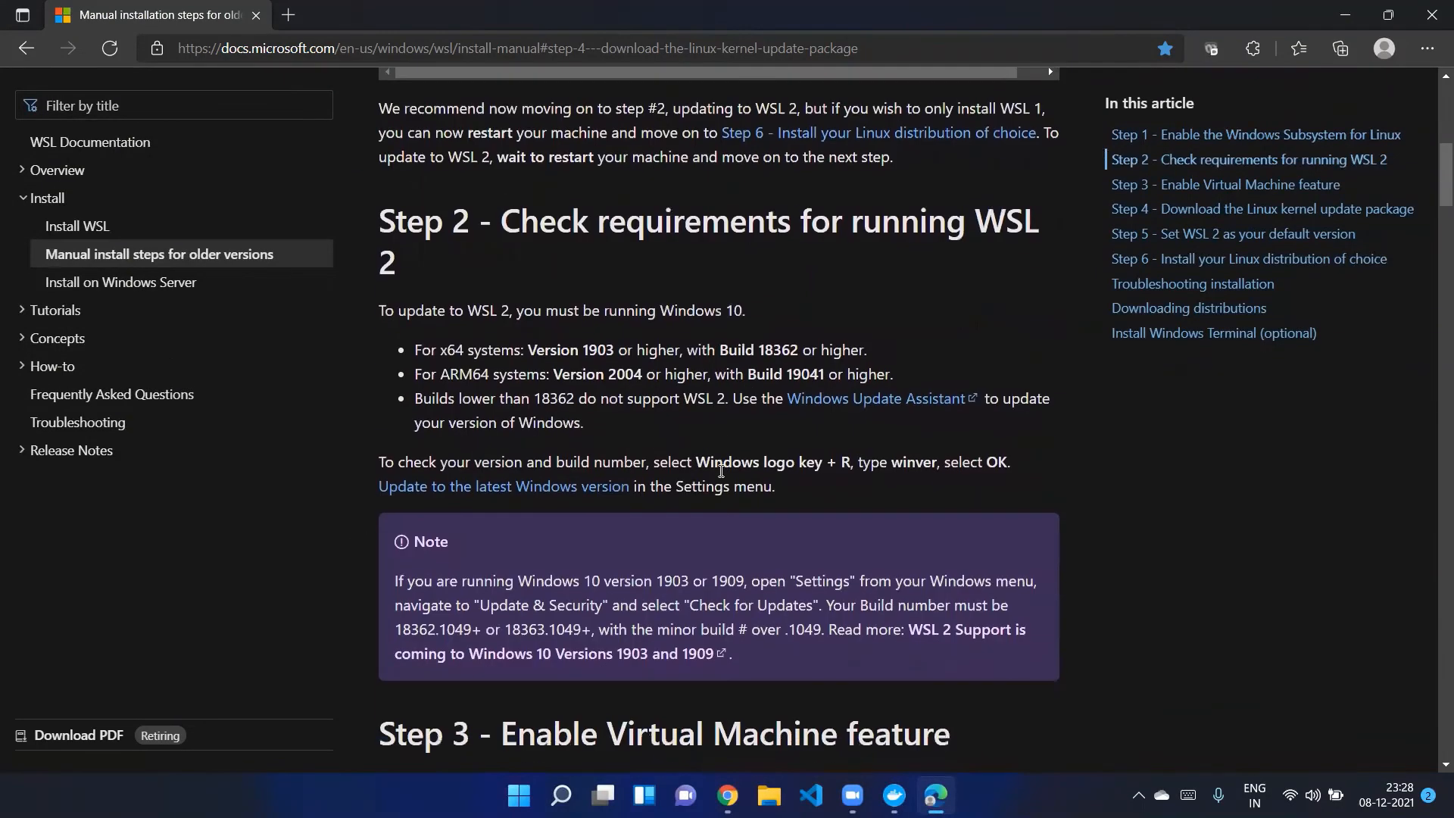
scroll(628, 454, down, 4)
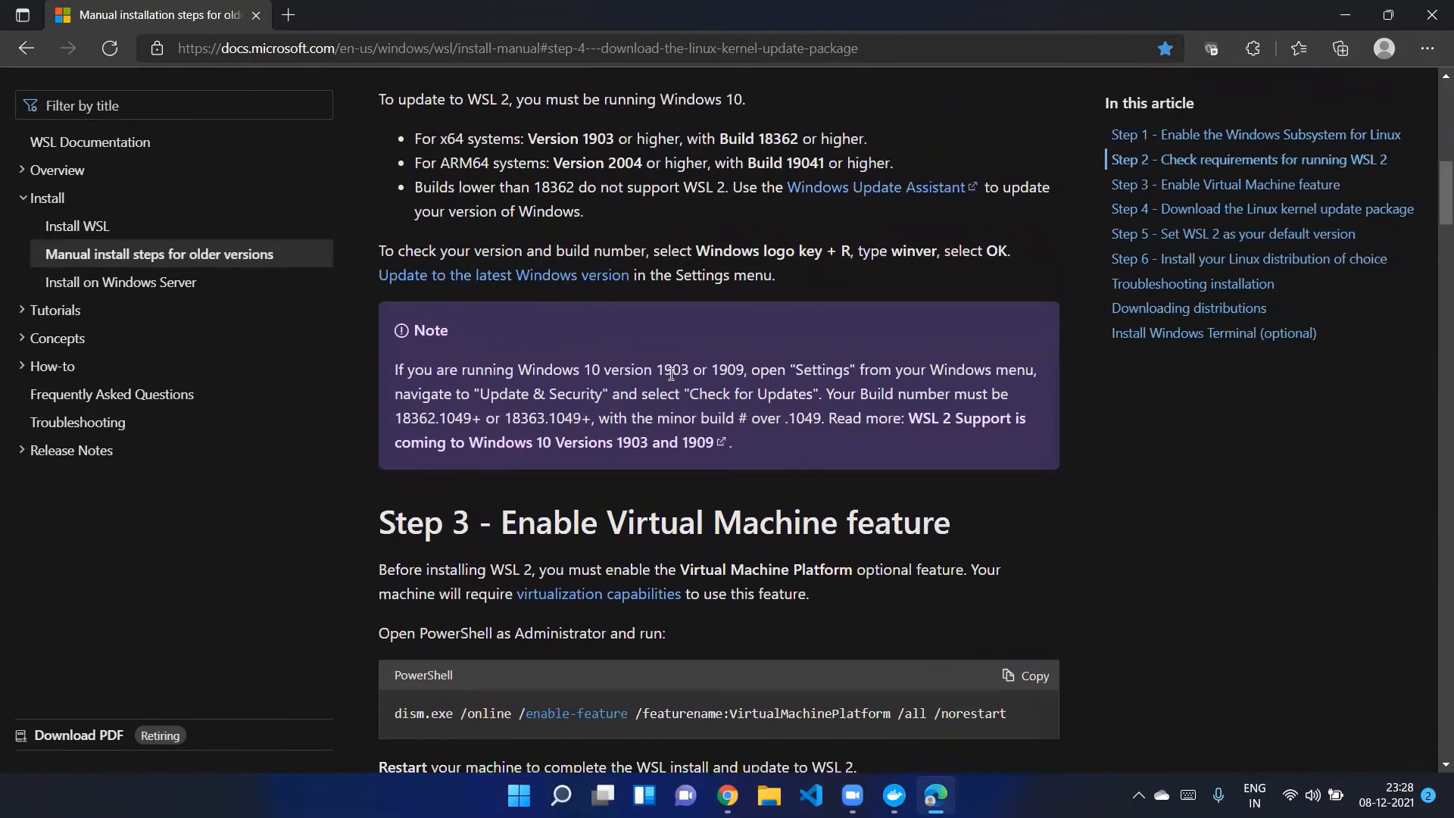
scroll(597, 280, down, 4)
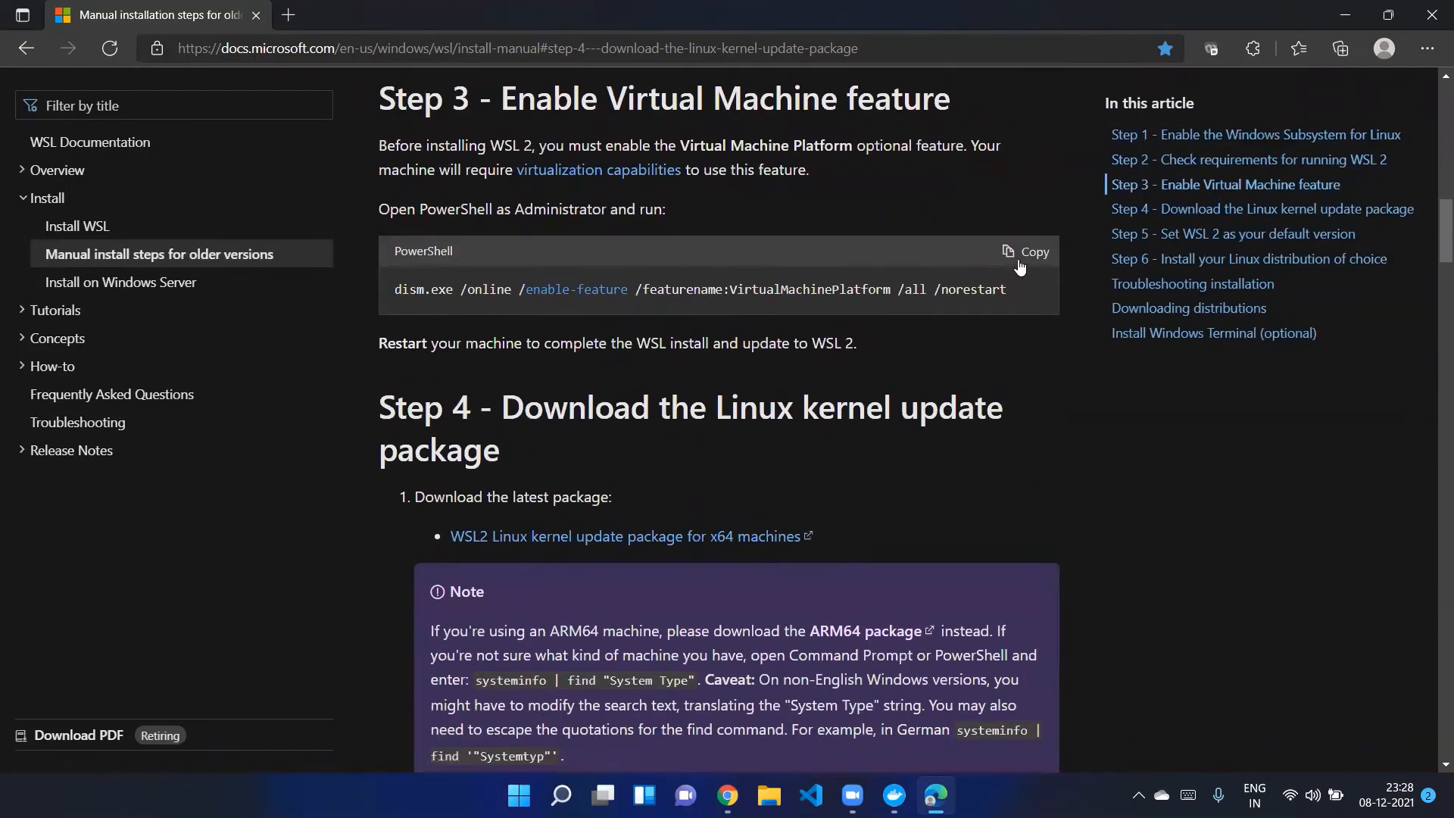
scroll(758, 514, down, 8)
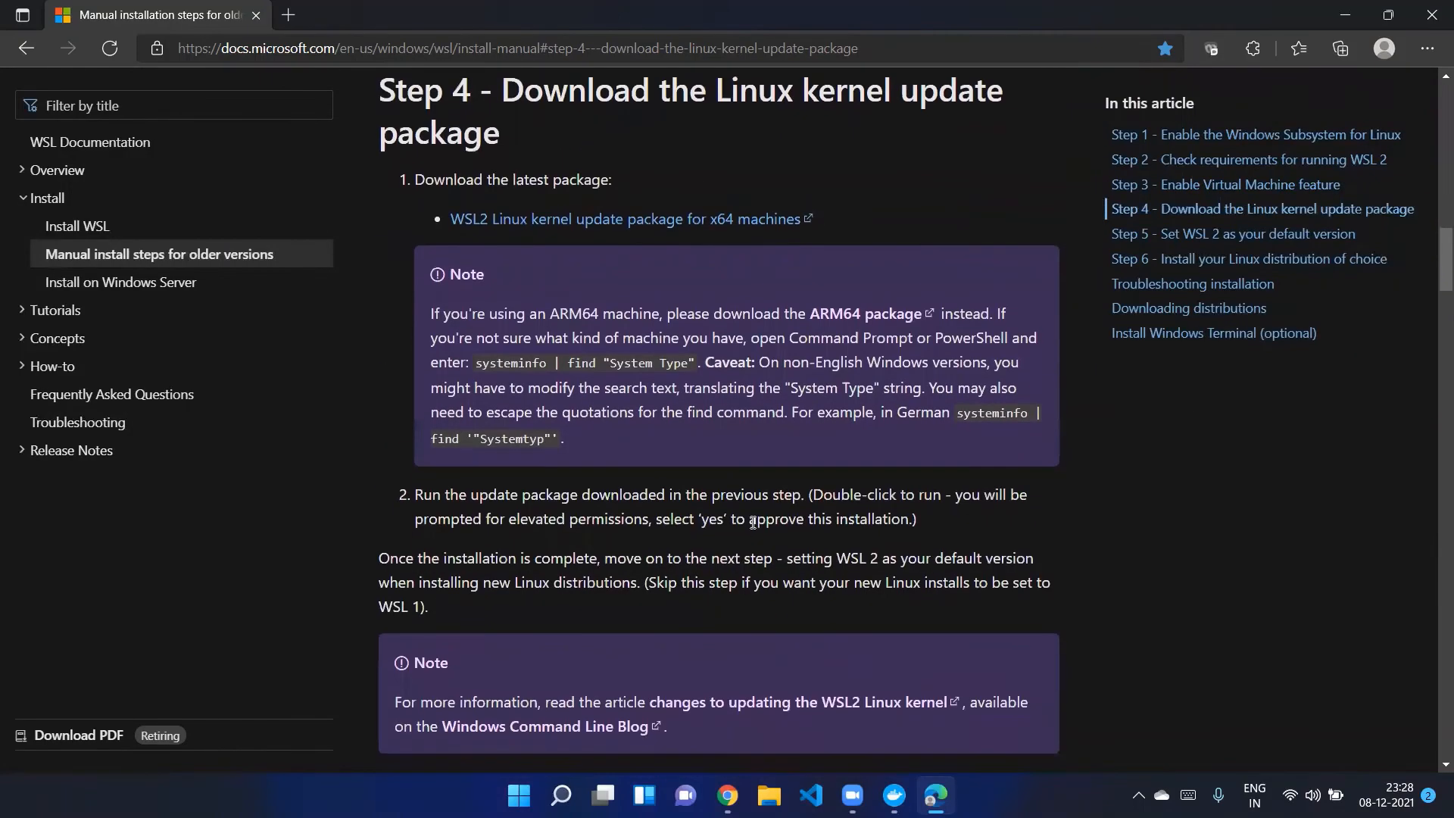
scroll(758, 513, down, 3)
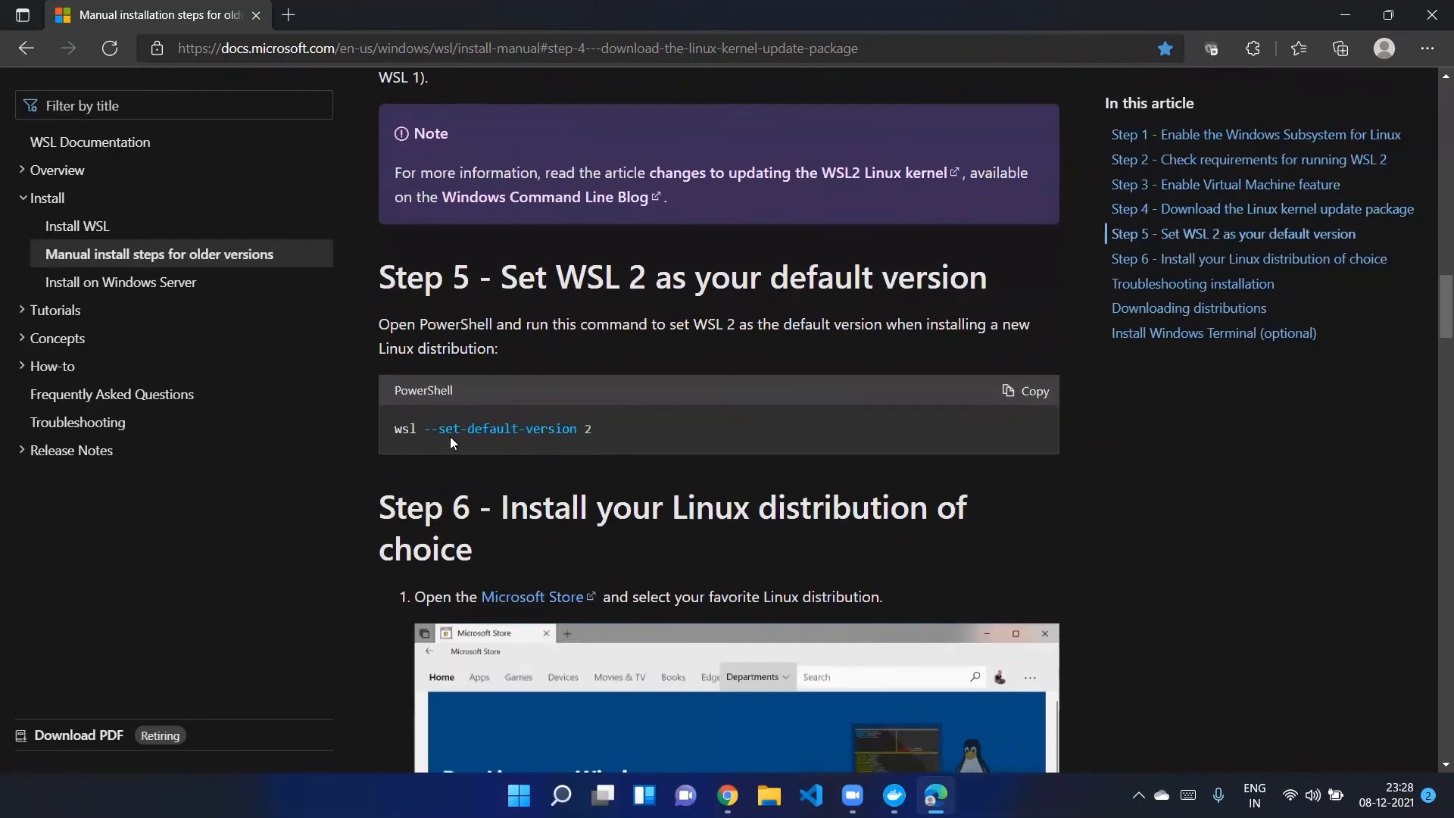
scroll(643, 502, down, 3)
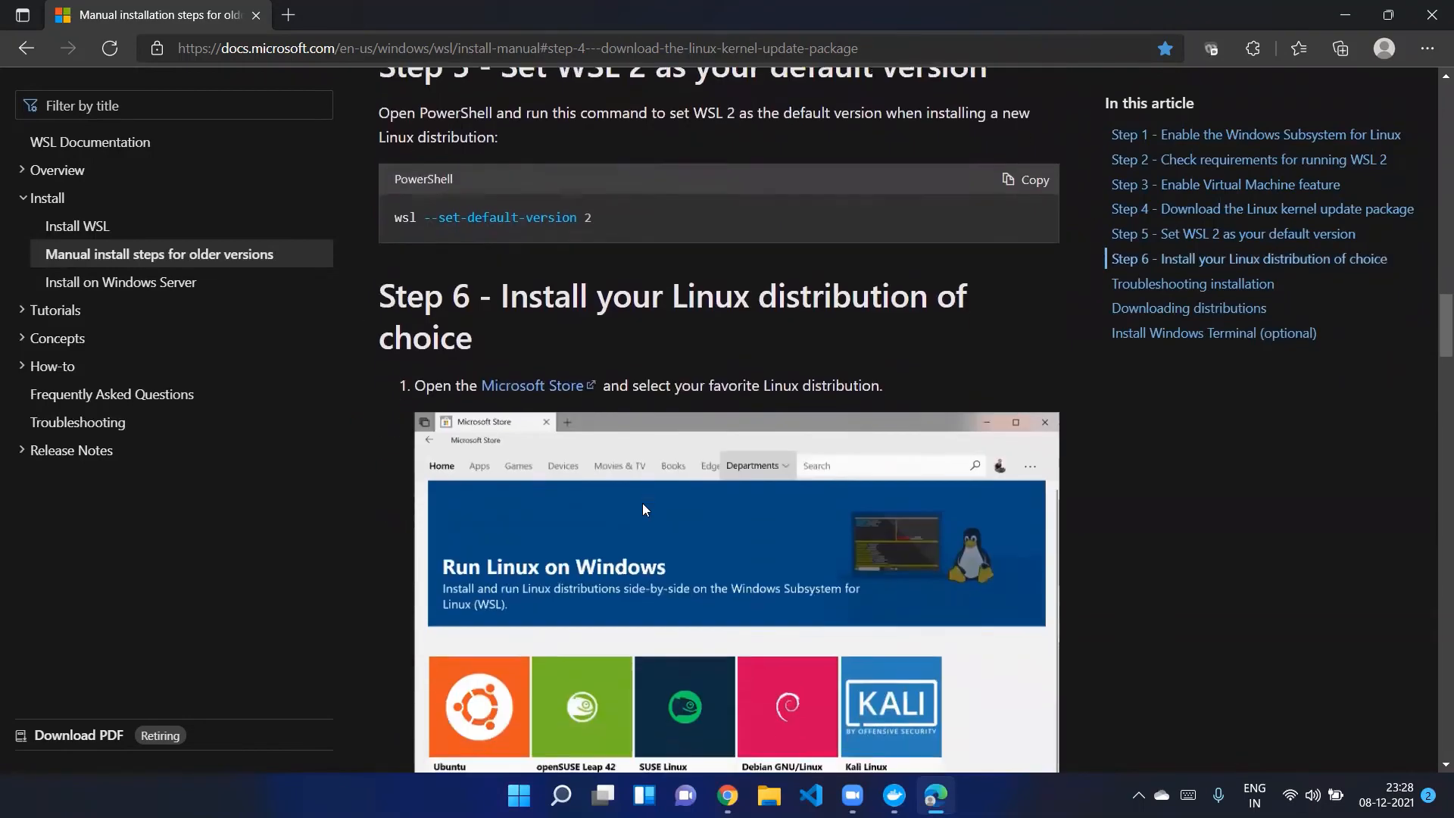
scroll(645, 504, down, 3)
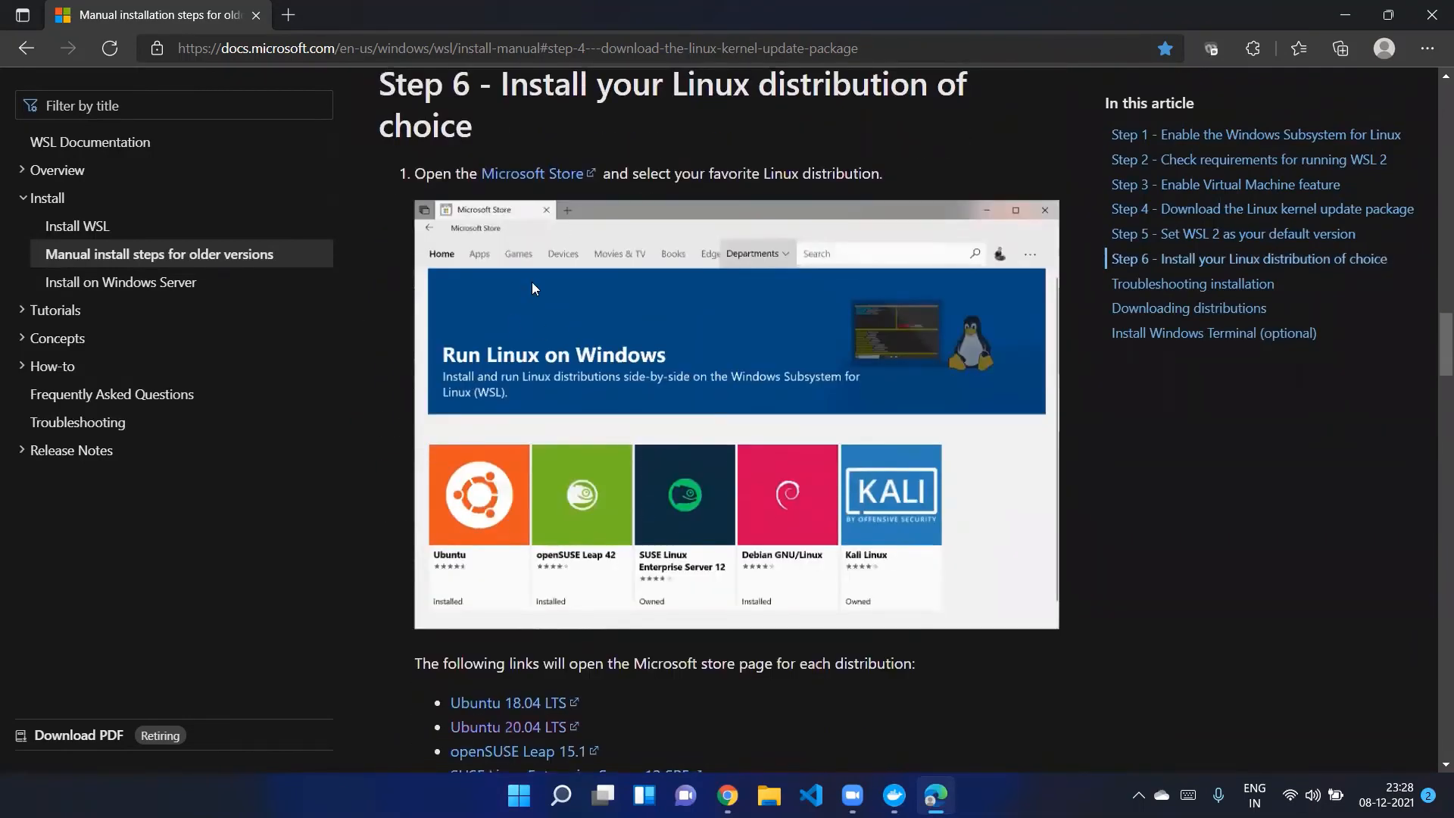
click(552, 175)
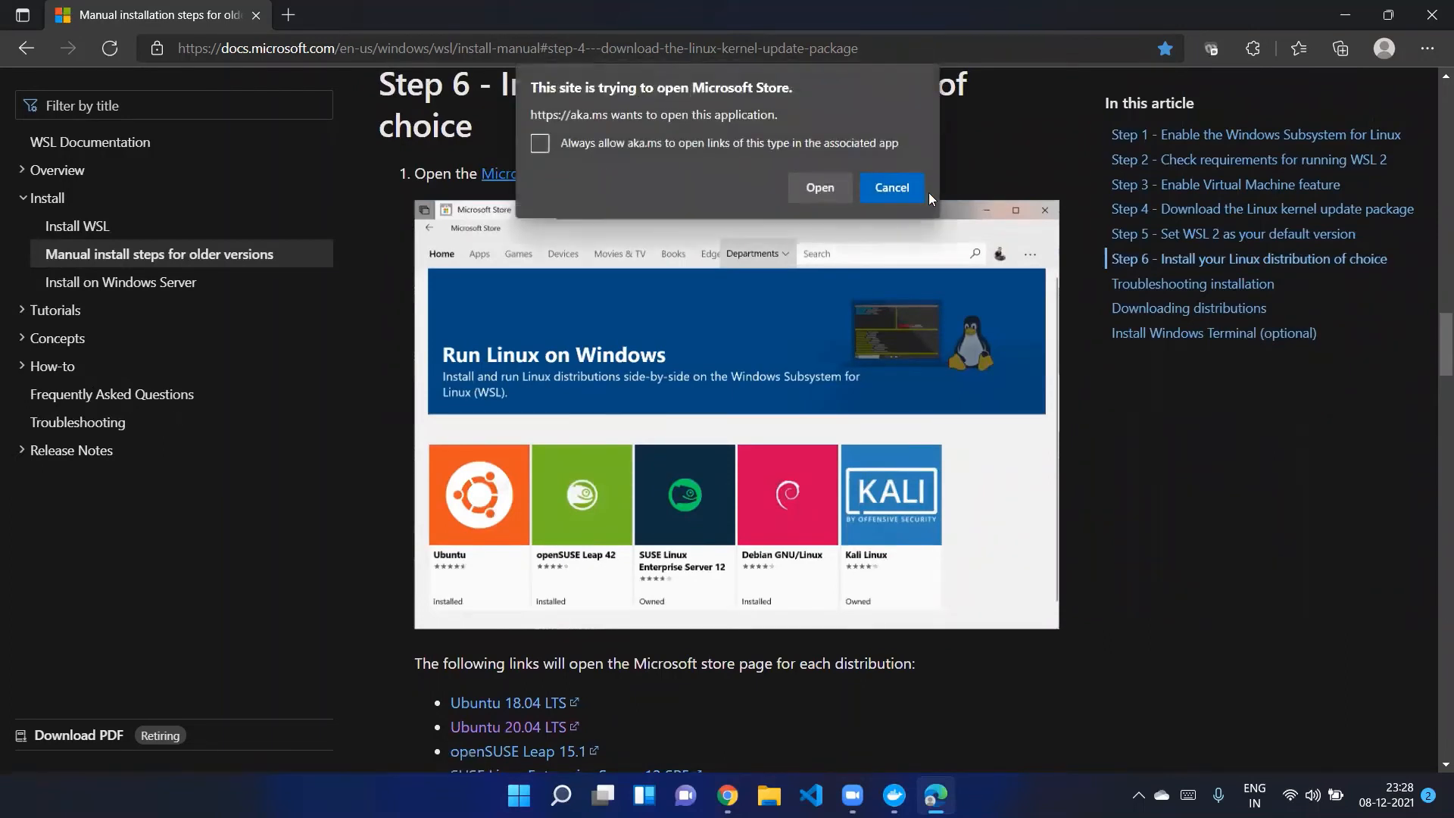
click(910, 194)
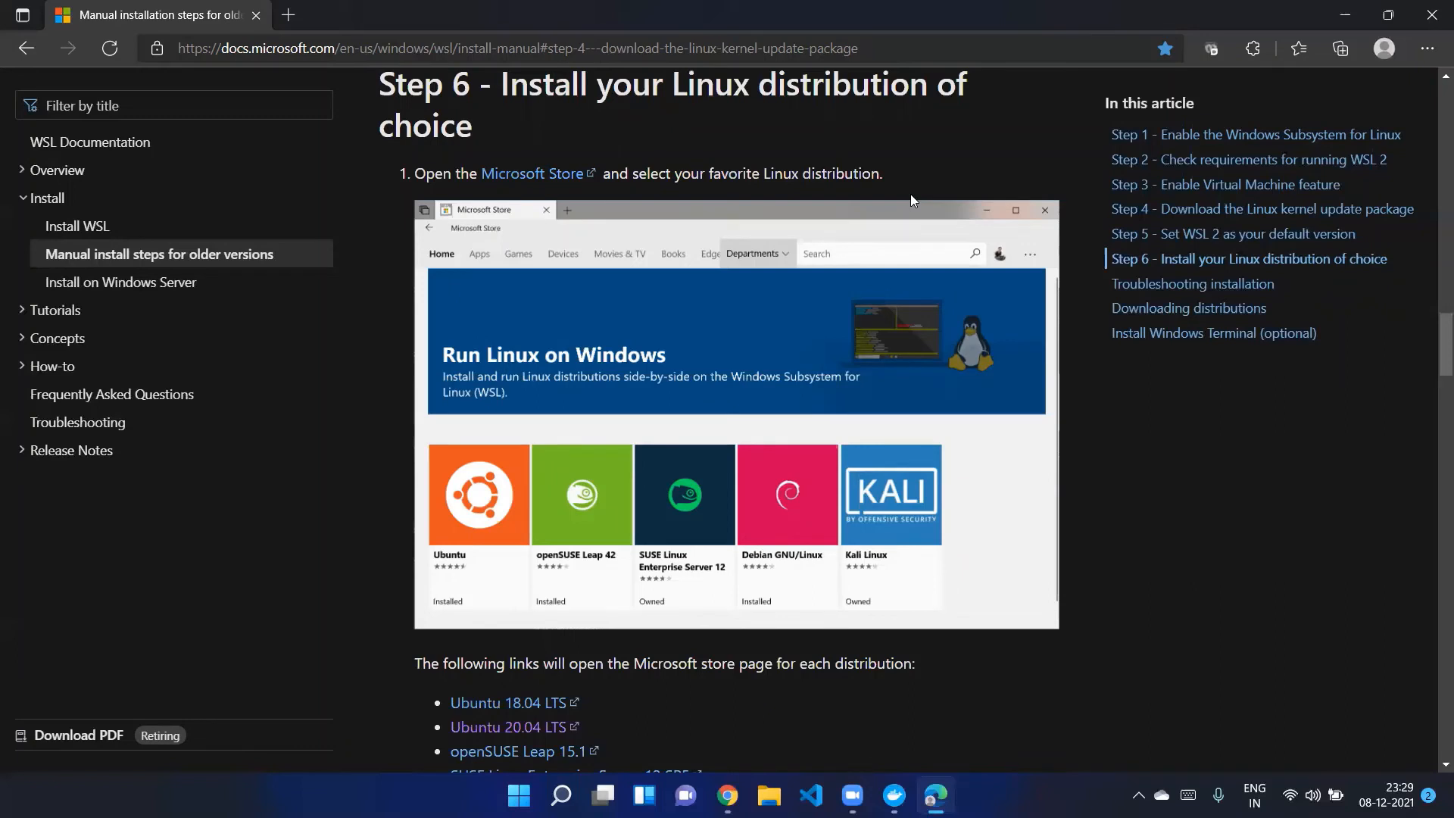
Close the WSL page and view the running docker-tutorial container in the browser from Docker Desktop.
click(1431, 16)
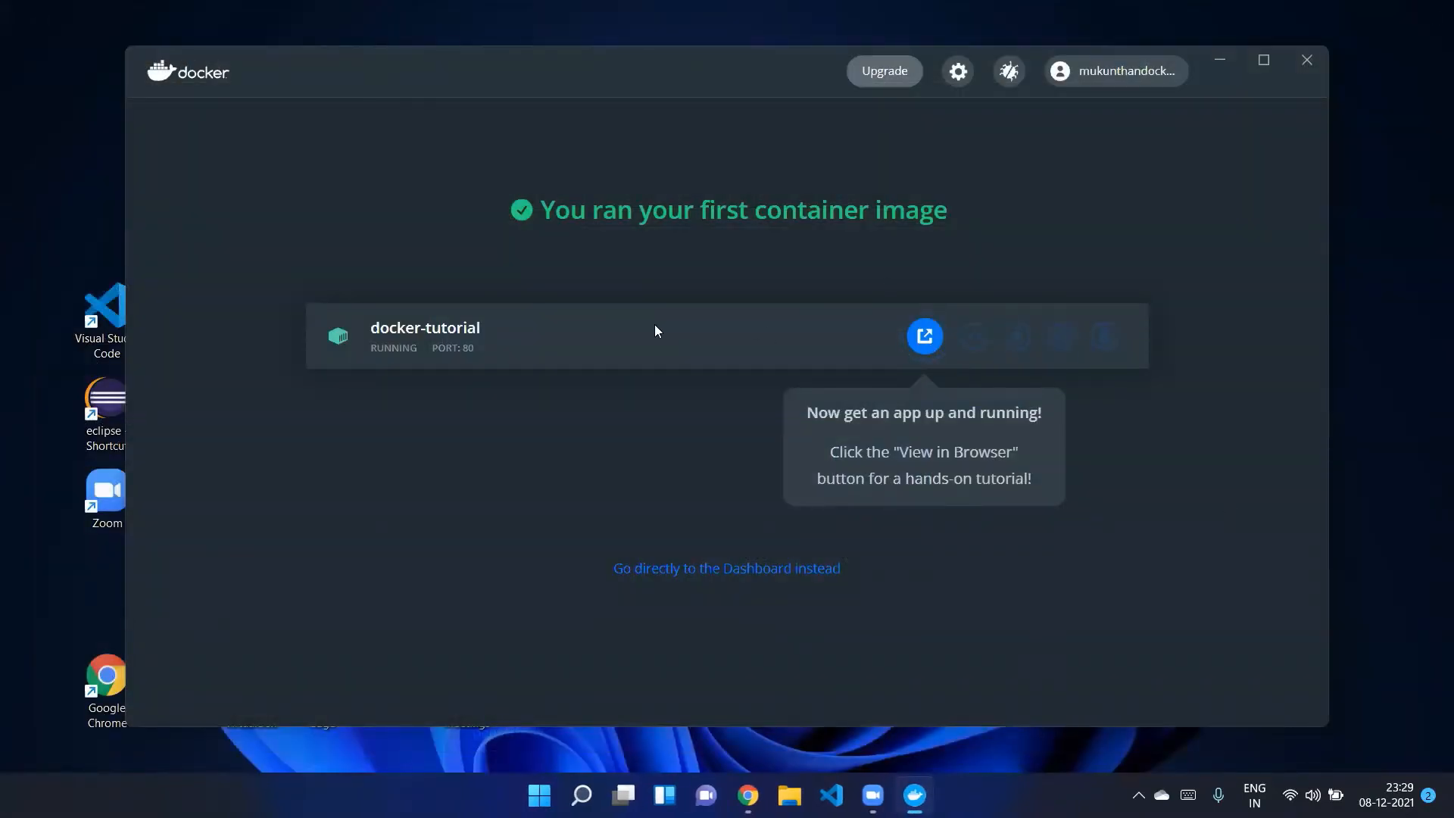
click(927, 334)
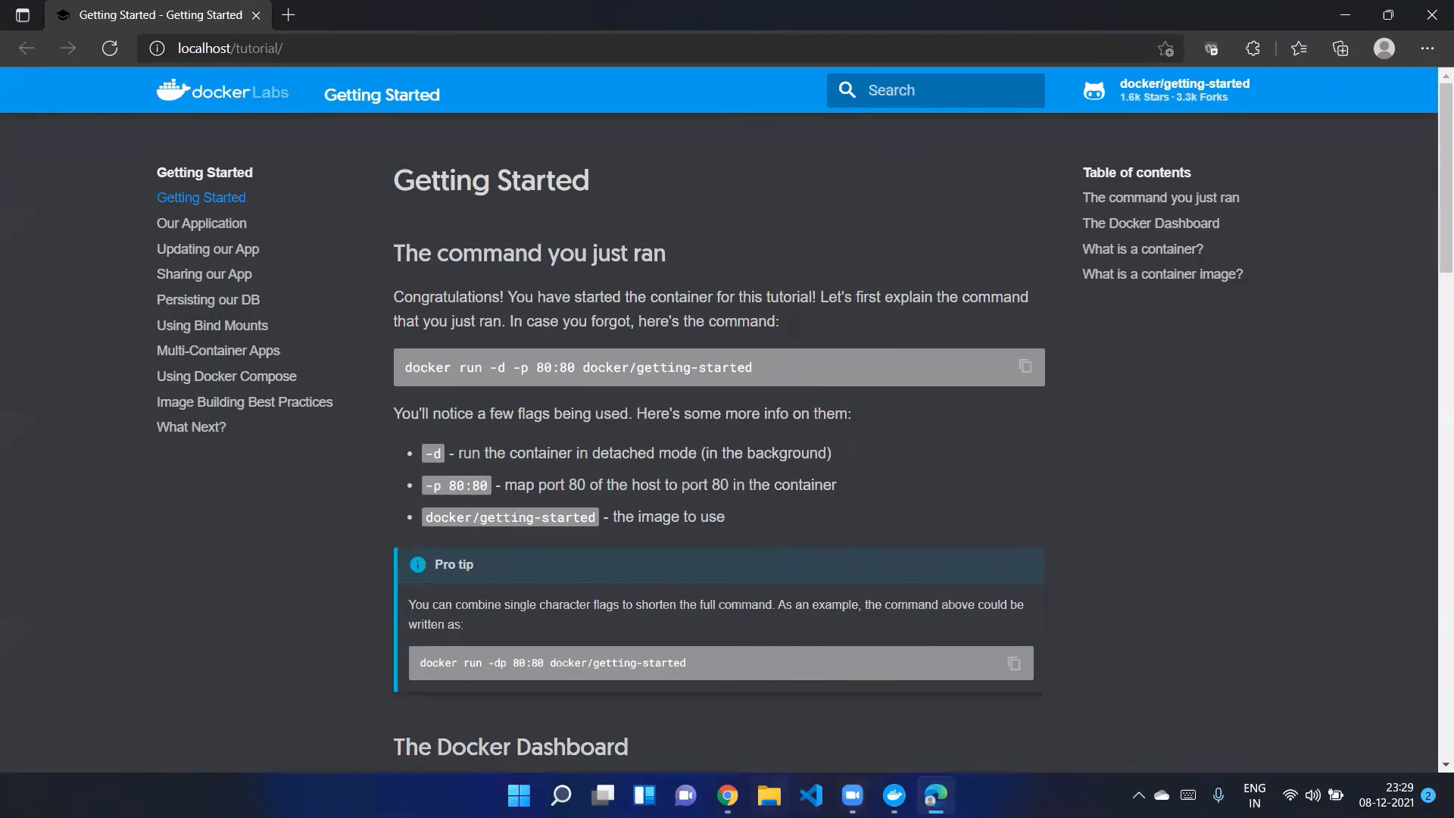
Switch to the docker Google Slides presentation in Chrome and start the slideshow at slide 4, the Docker workflow diagram.
click(728, 795)
click(157, 23)
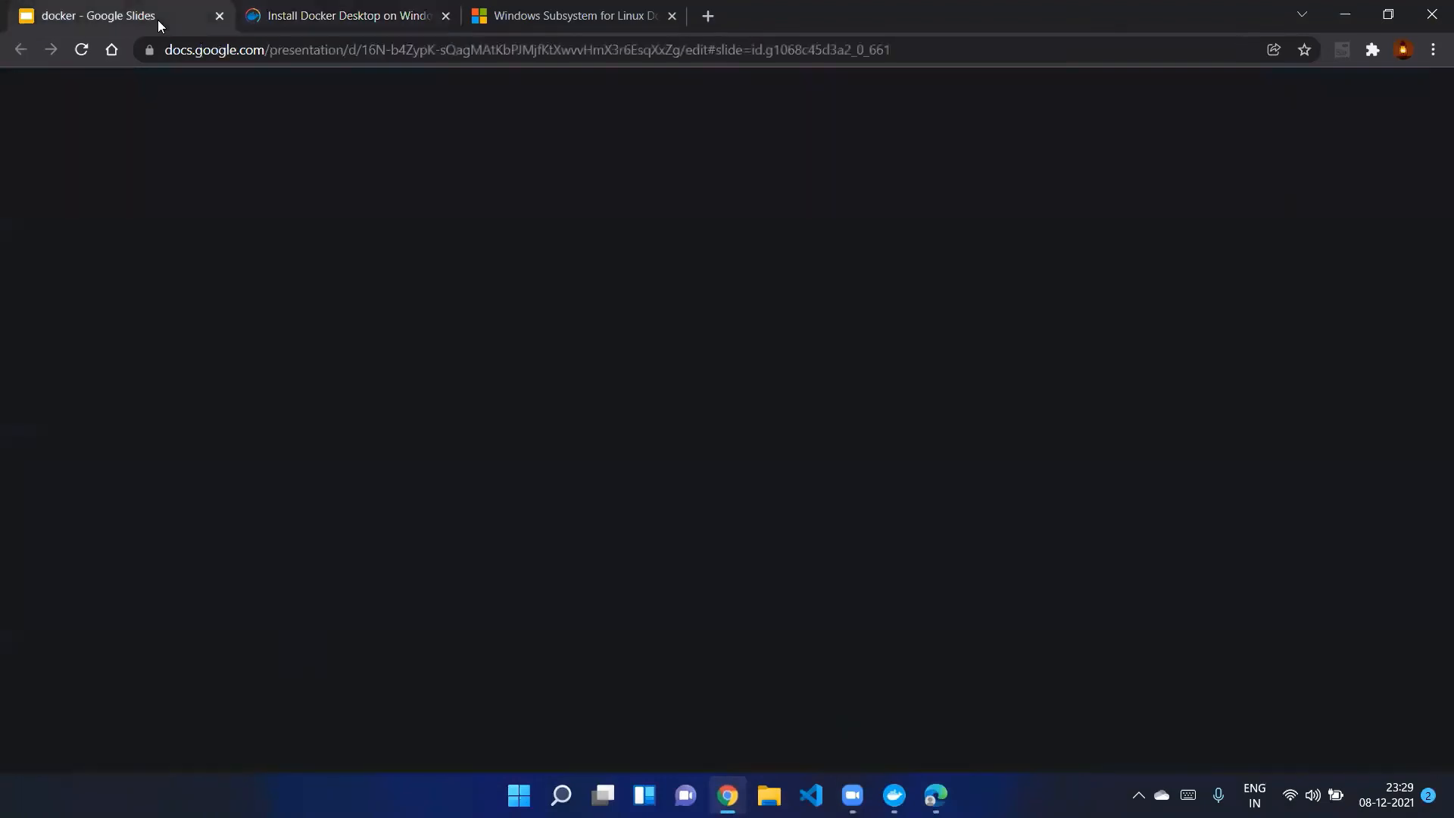
click(115, 509)
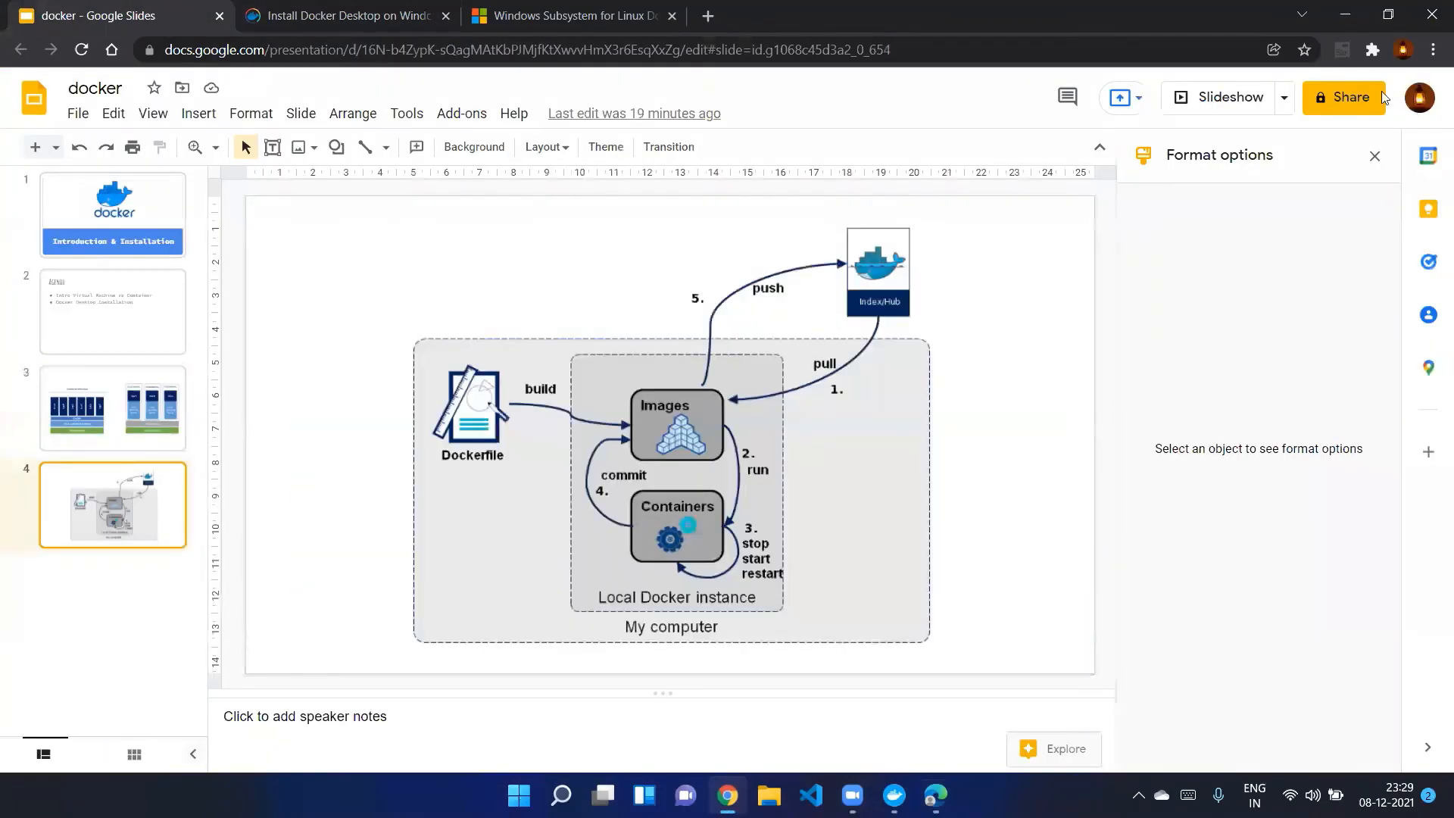
click(1198, 105)
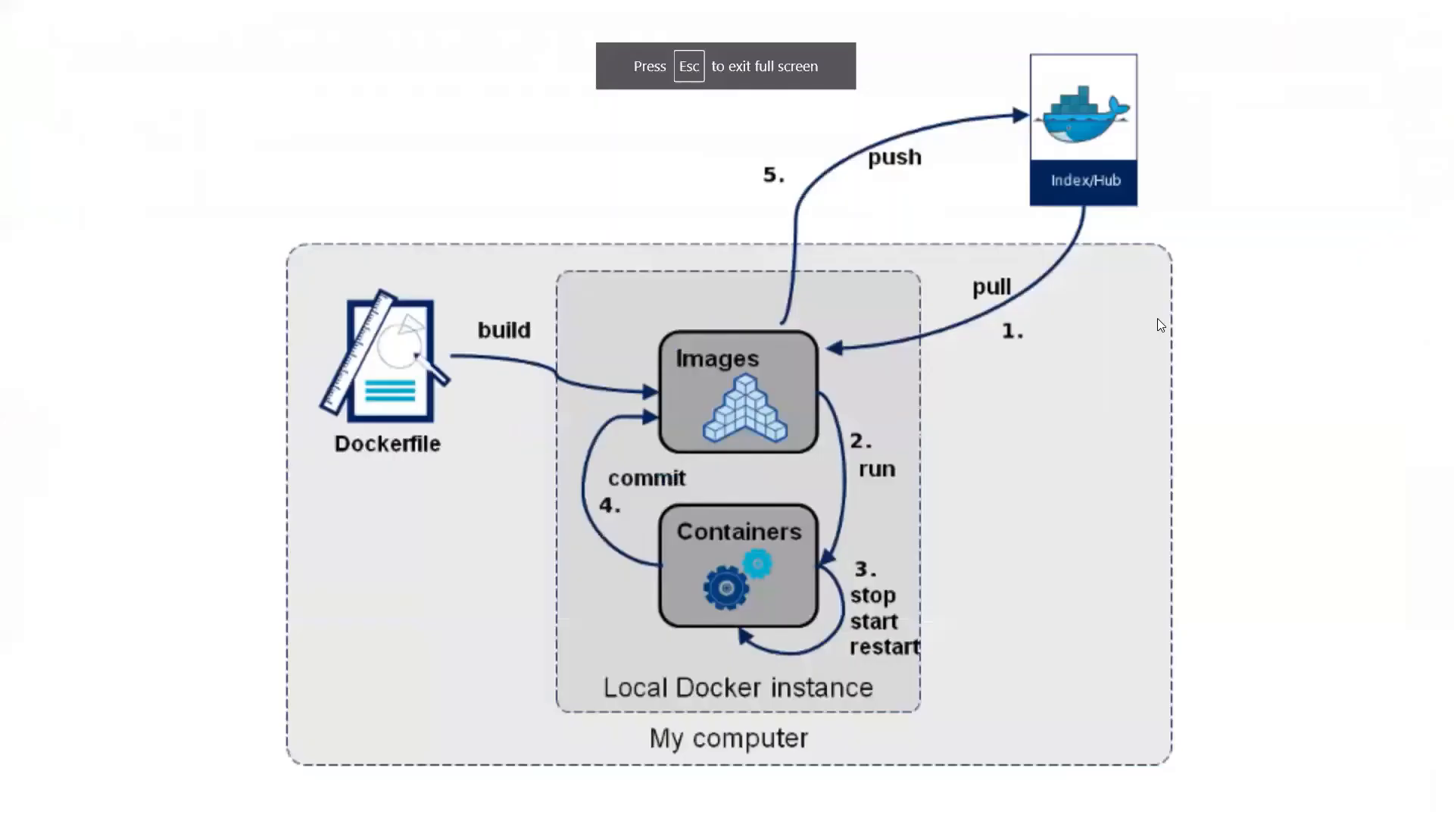